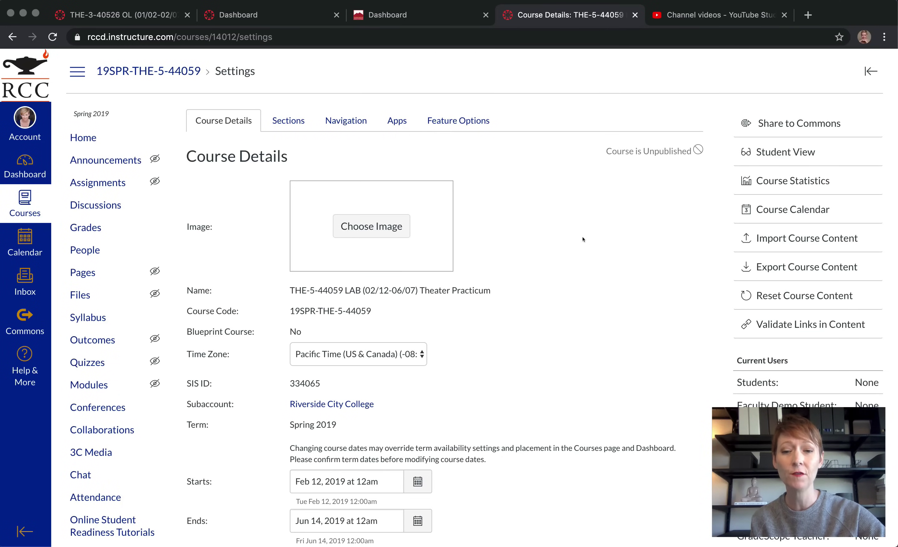
- Review the THE-5-44059 course details, then reload the Settings page
scroll(551, 357, "down", 15)
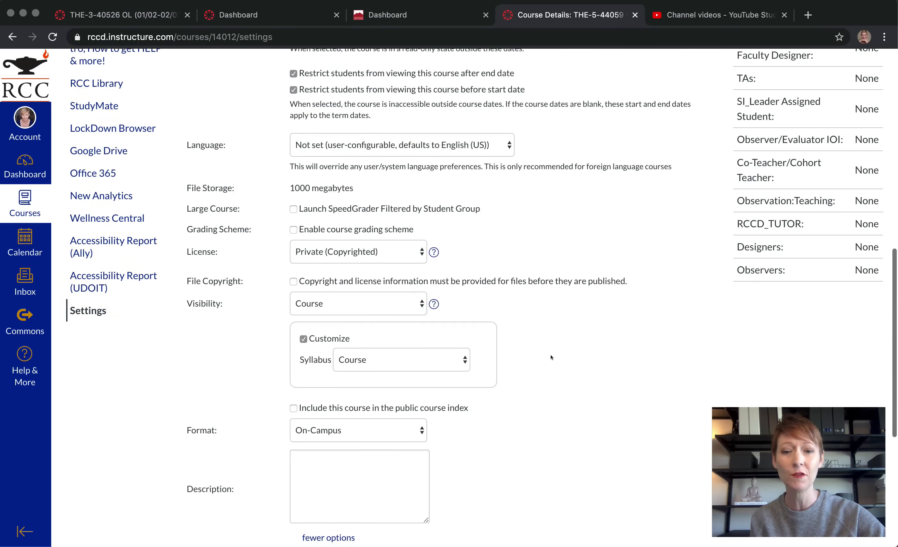
scroll(552, 357, "down", 3)
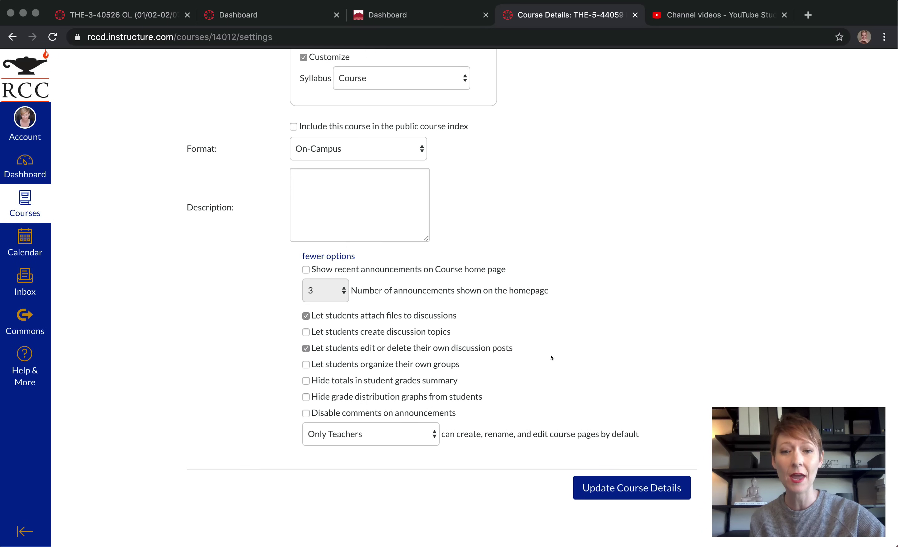
scroll(552, 357, "up", 20)
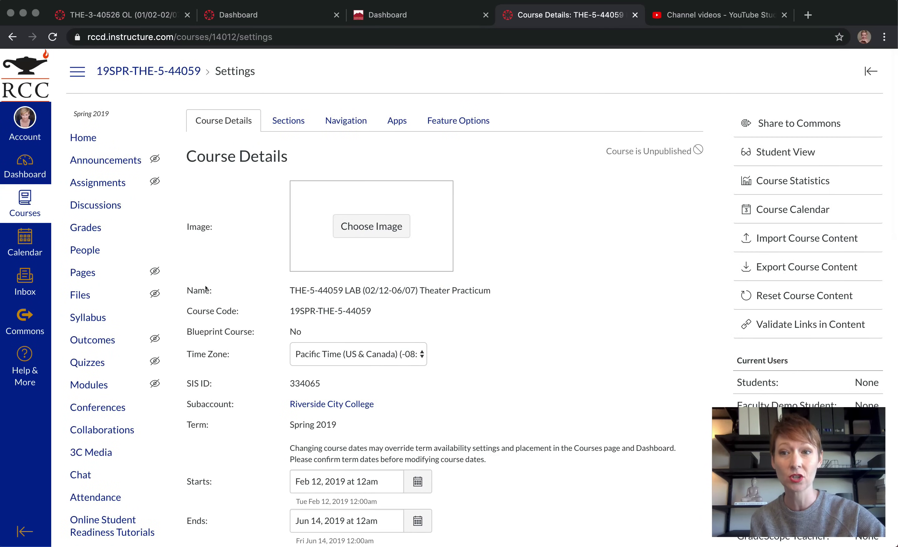
scroll(126, 412, "down", 10)
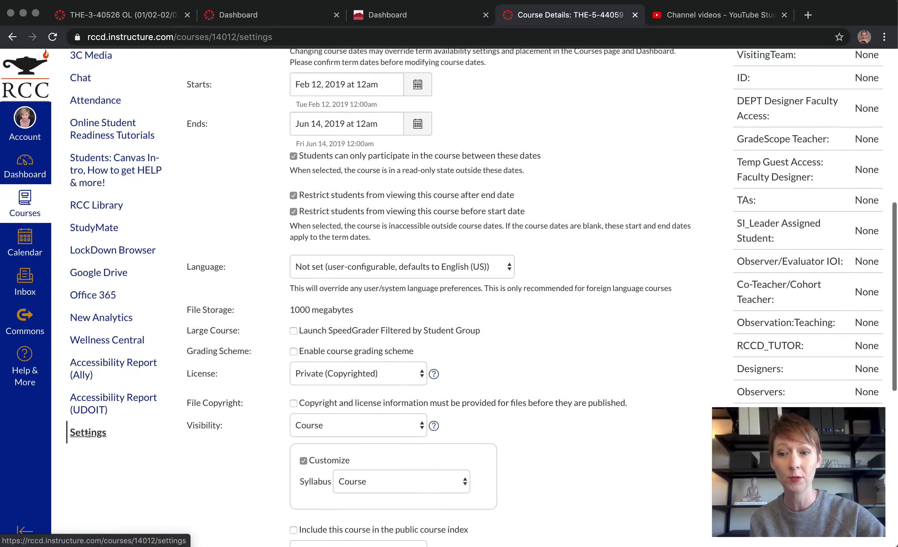
left_click(86, 433)
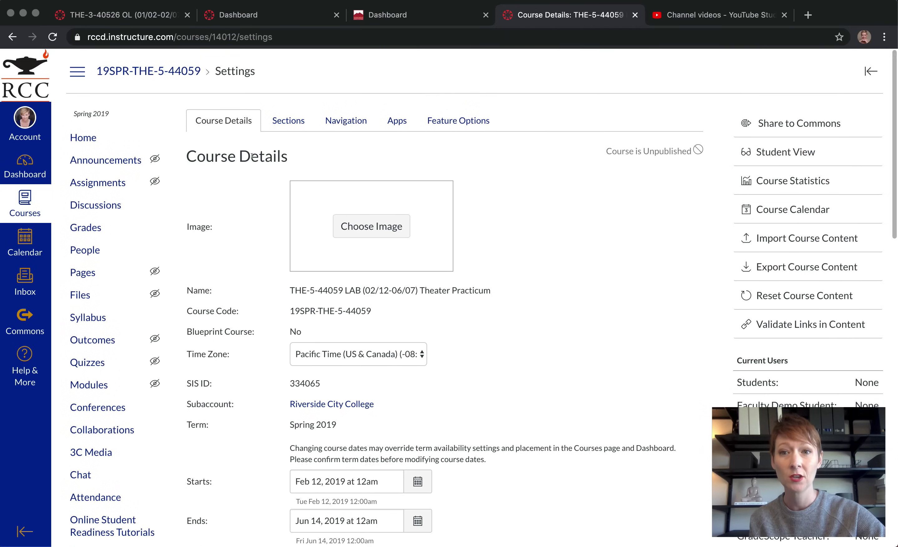
- Save the course details, confirming the Feb 12–Jun 14, 2019 dates were updated
scroll(515, 283, "down", 10)
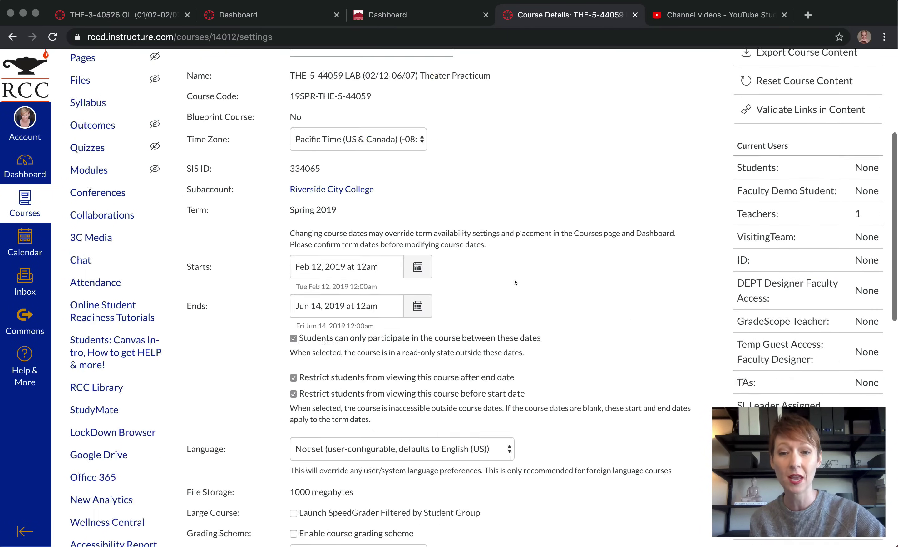
scroll(515, 283, "down", 10)
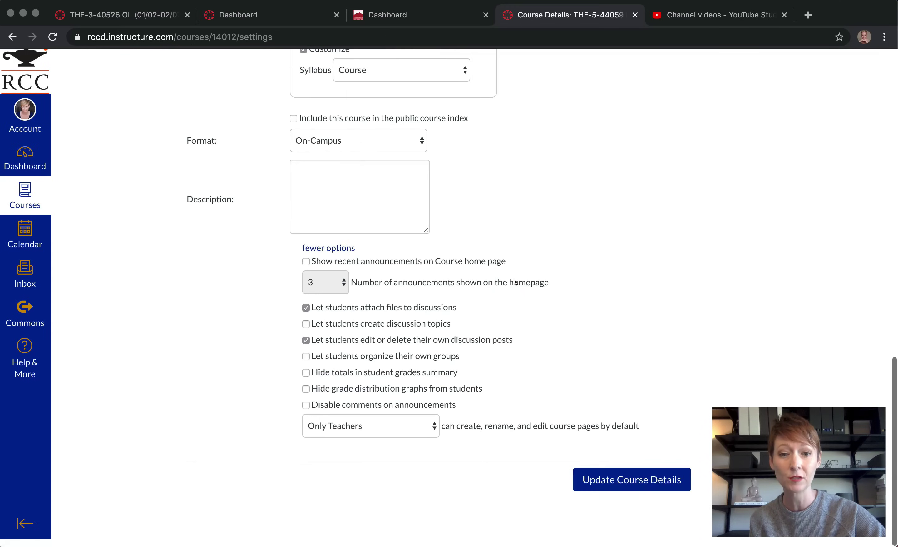
left_click(613, 487)
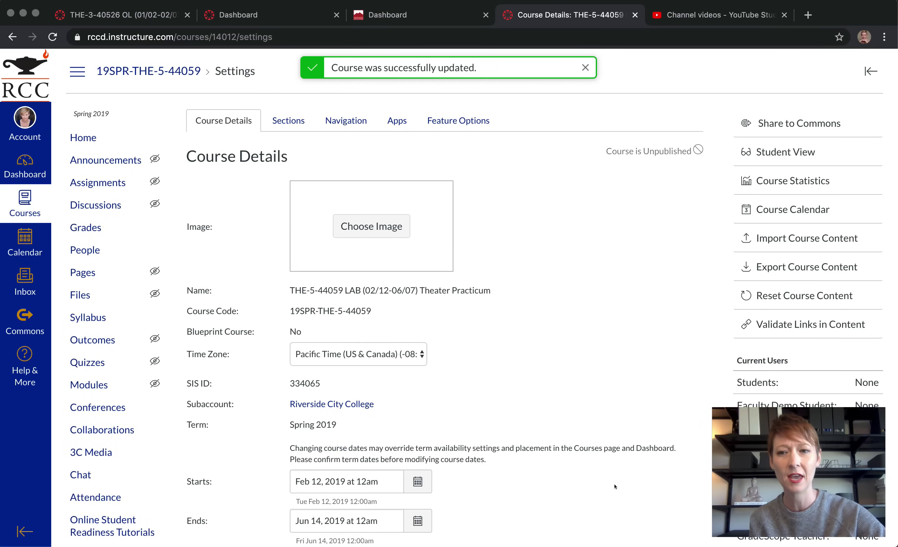
scroll(614, 486, "down", 15)
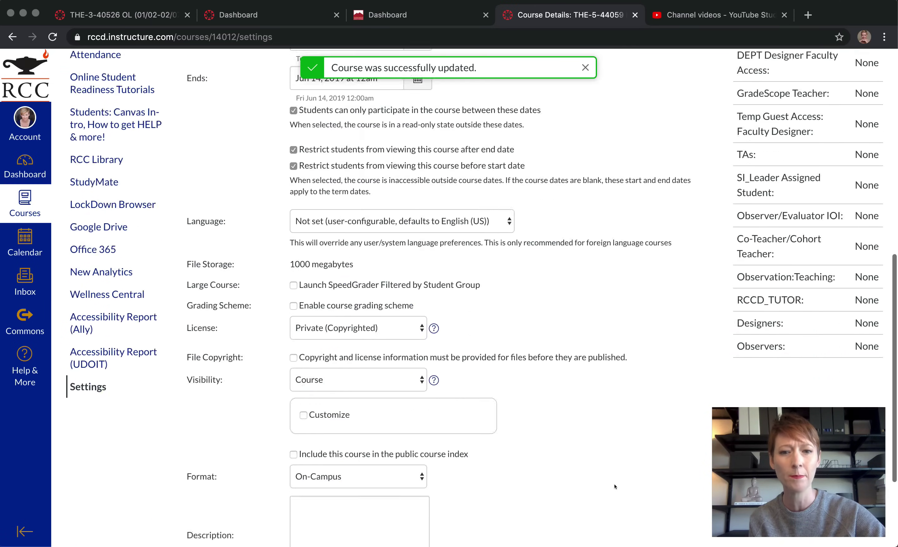
scroll(602, 299, "up", 15)
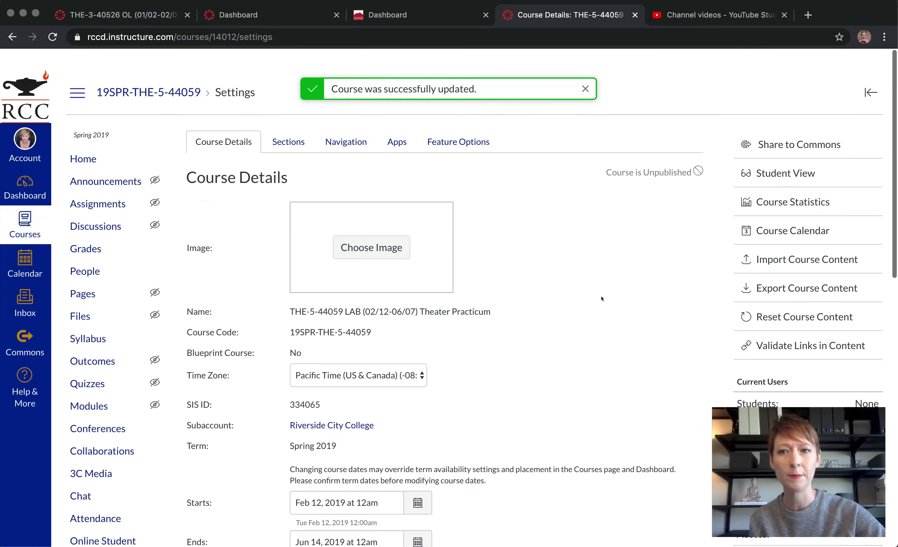
- Visit the course Home page, then go to Pages, which has none yet
left_click(83, 137)
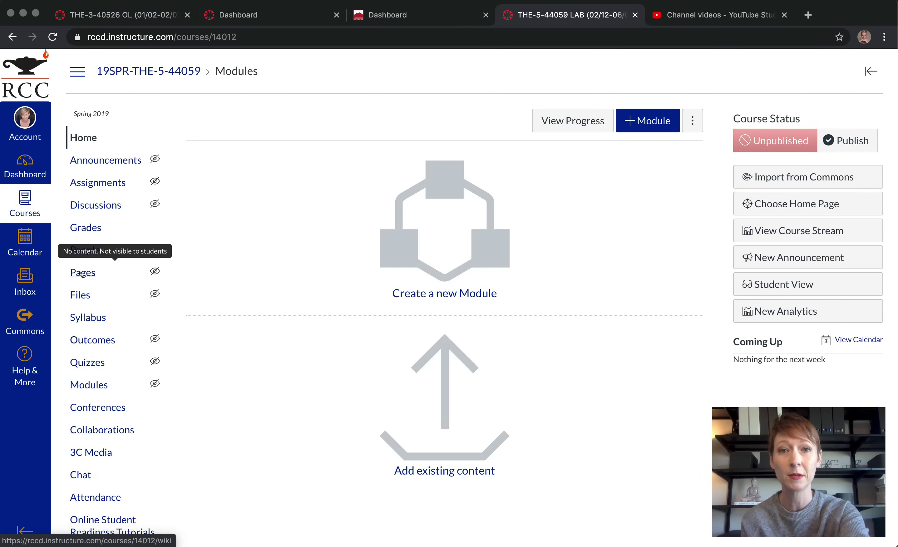
left_click(82, 273)
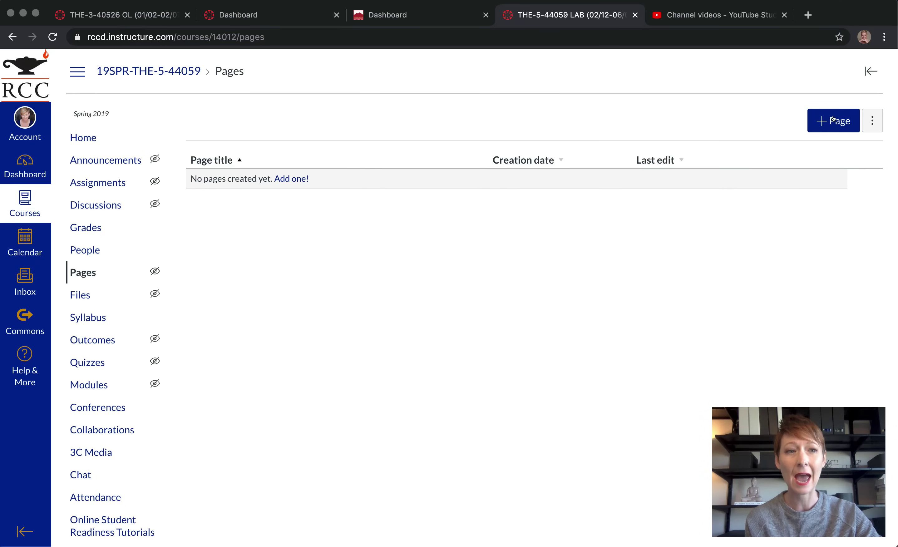
- Start a blank new page, then switch to the Intro to the Theater home page
left_click(833, 120)
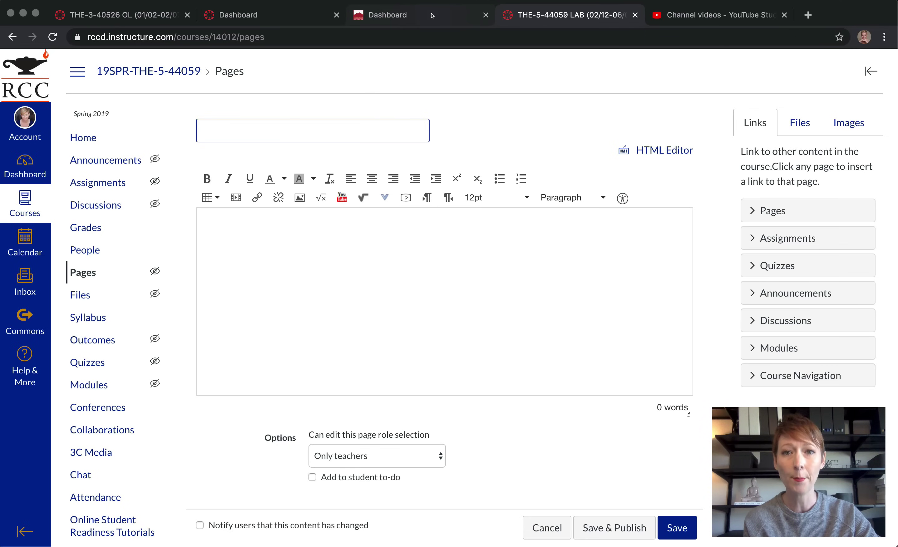
left_click(122, 15)
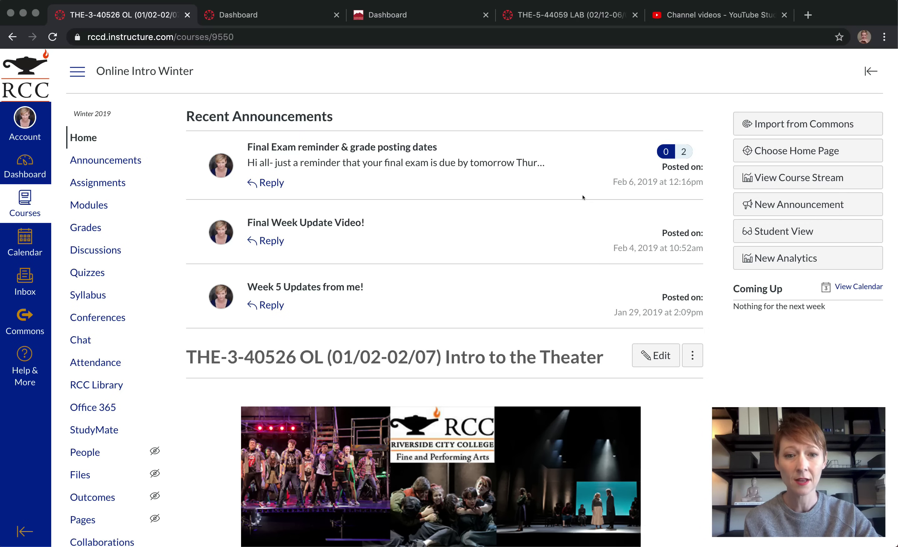
- Review the Intro to the Theater Unit #1–#4 lecture links, then switch to the UCI dashboard
scroll(582, 197, "down", 5)
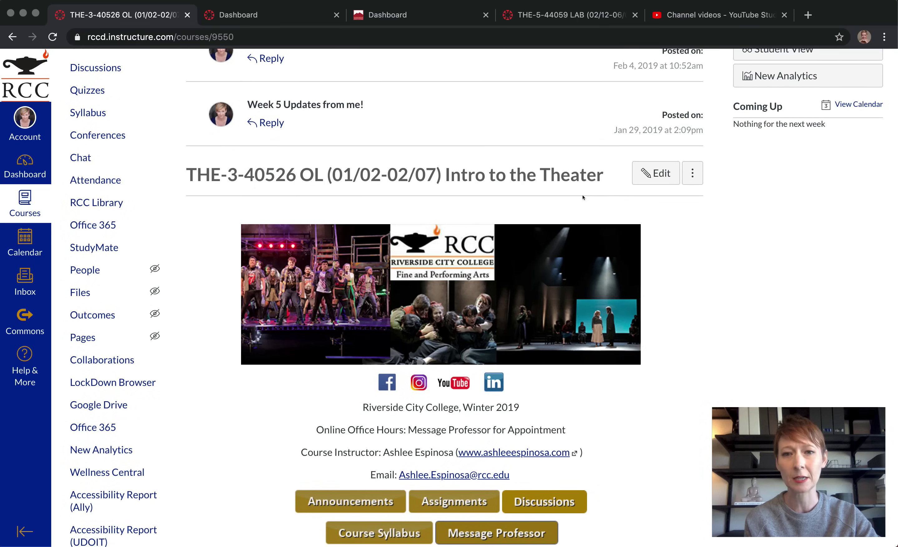
scroll(583, 197, "up", 5)
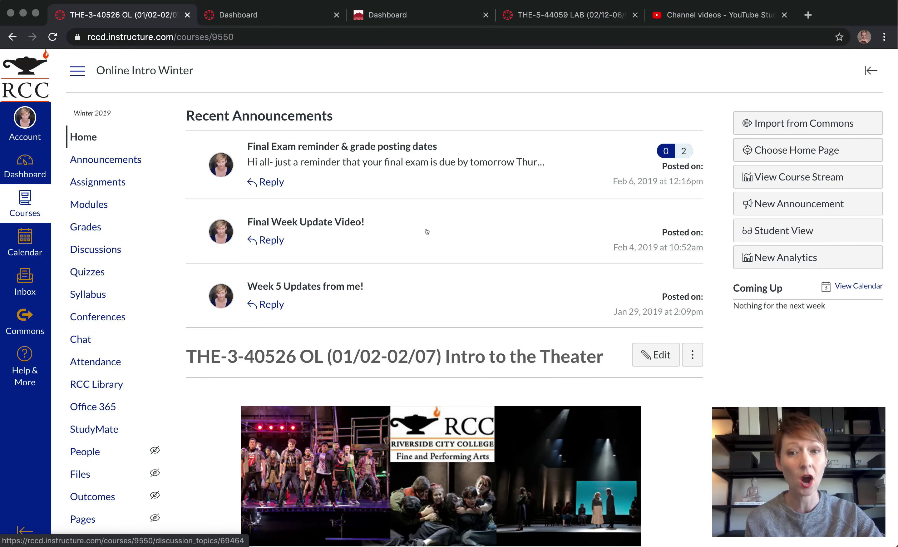
scroll(427, 232, "down", 1)
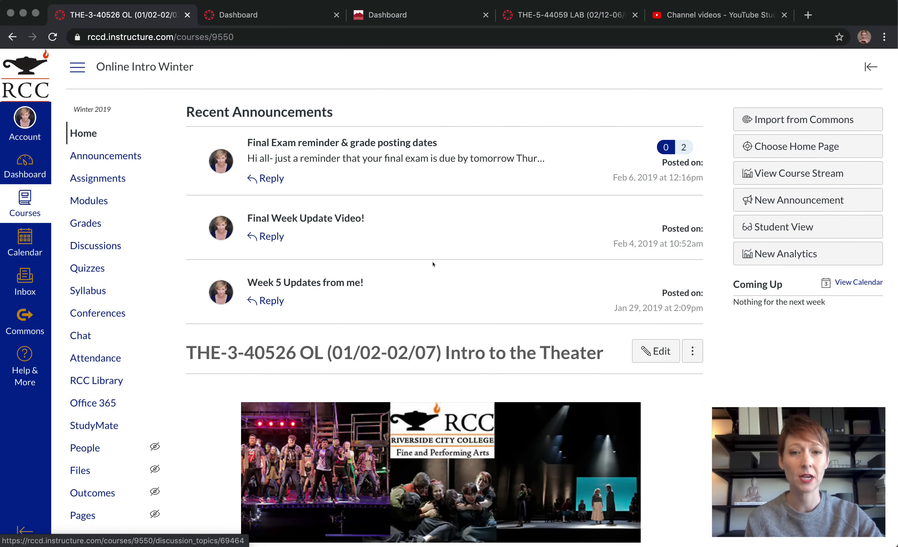
scroll(433, 267, "down", 5)
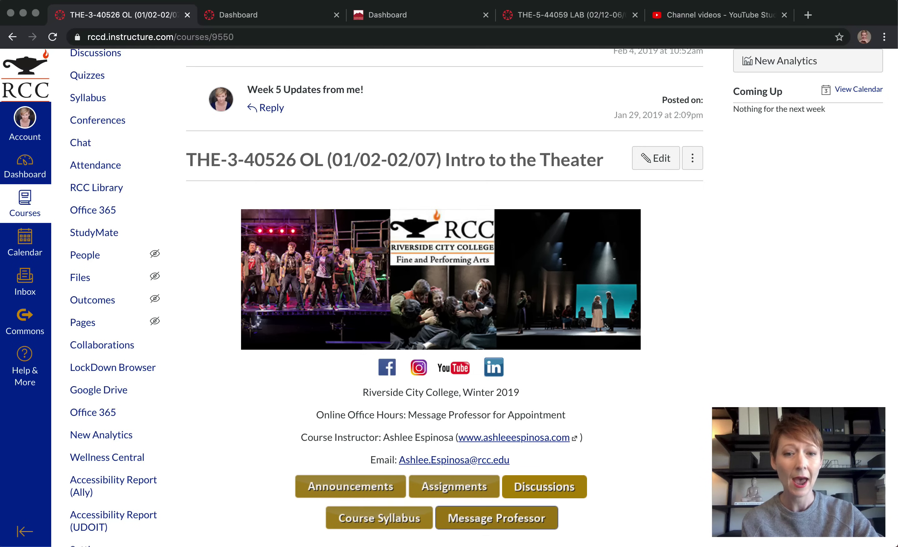
scroll(639, 402, "down", 4)
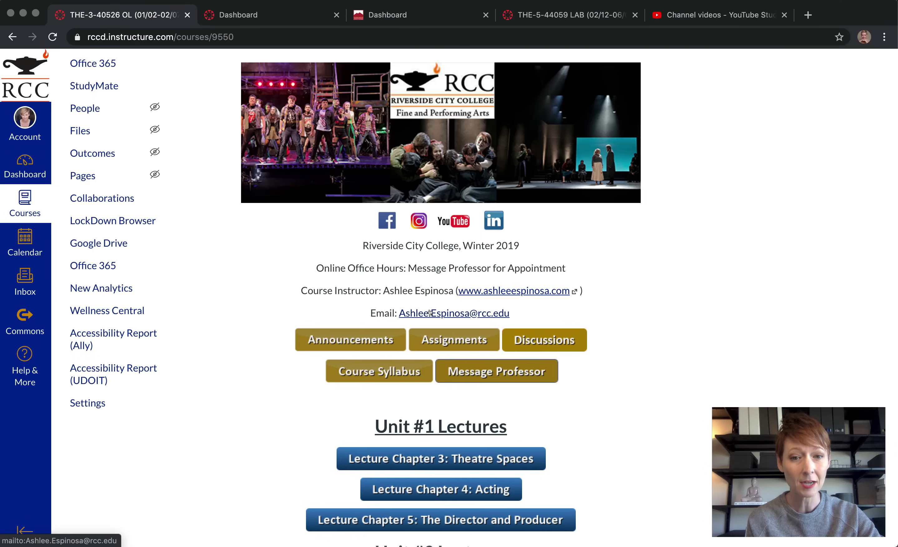
scroll(642, 347, "down", 3)
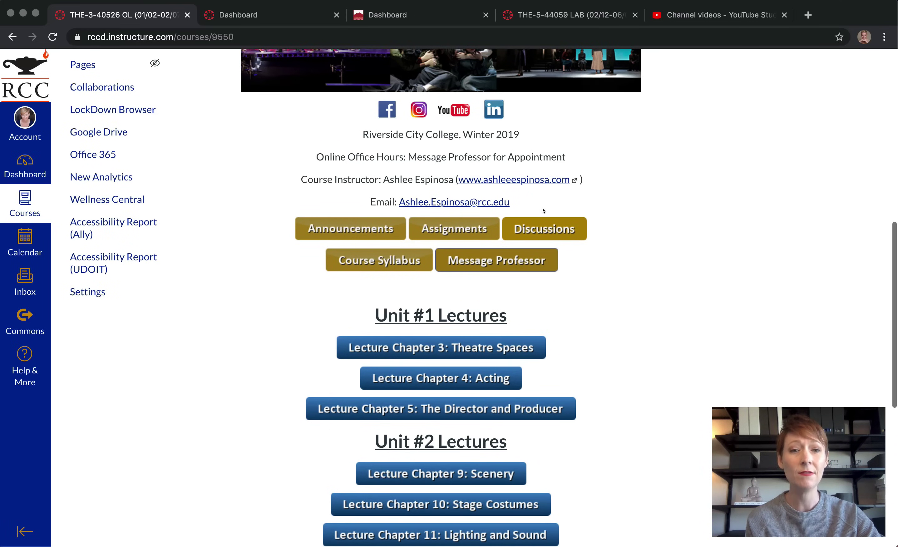
scroll(583, 402, "down", 7)
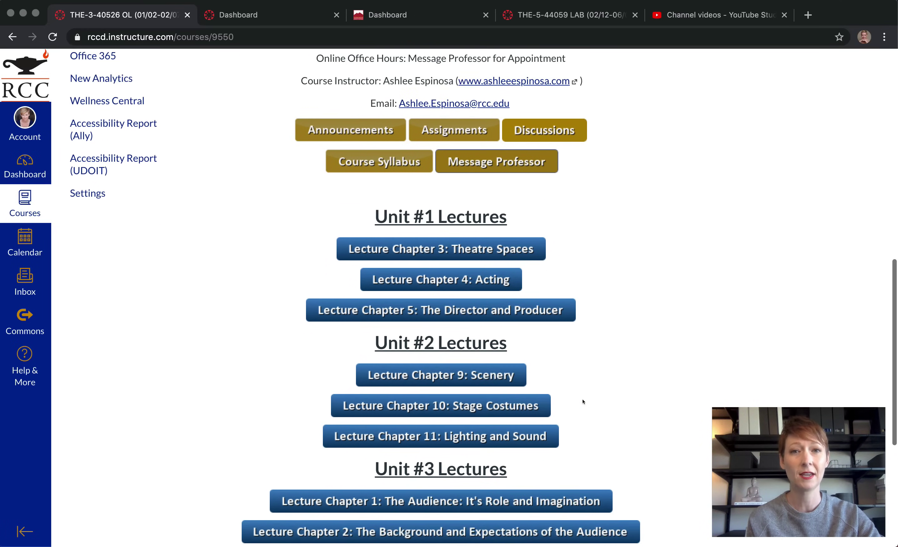
scroll(583, 402, "down", 3)
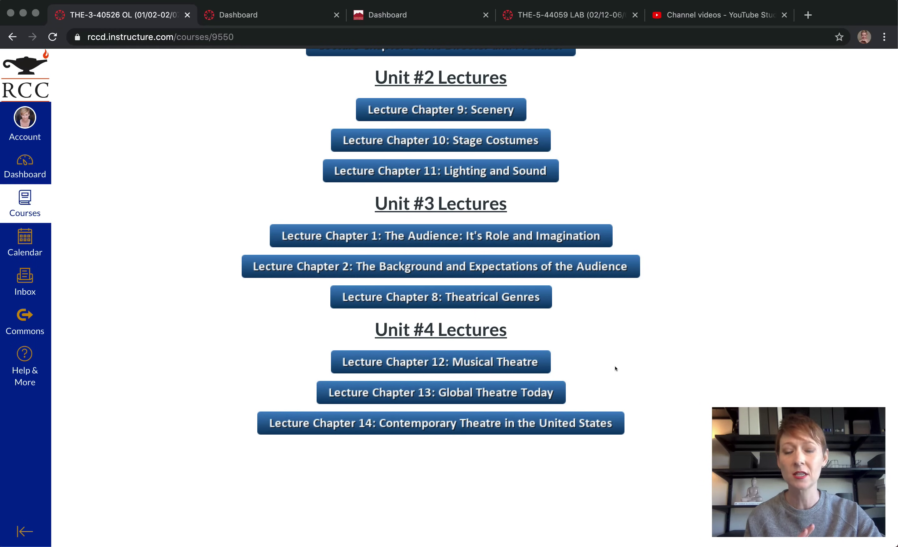
scroll(615, 369, "up", 9)
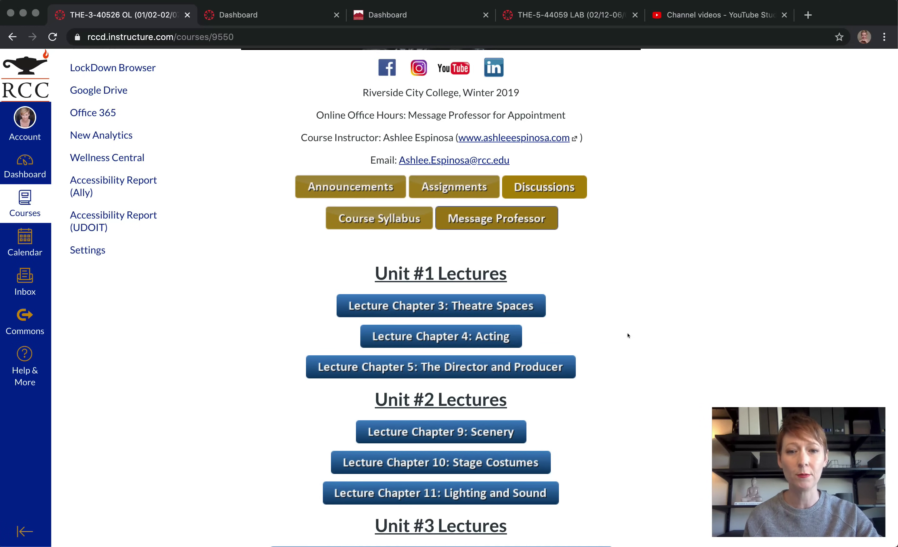
scroll(629, 283, "up", 15)
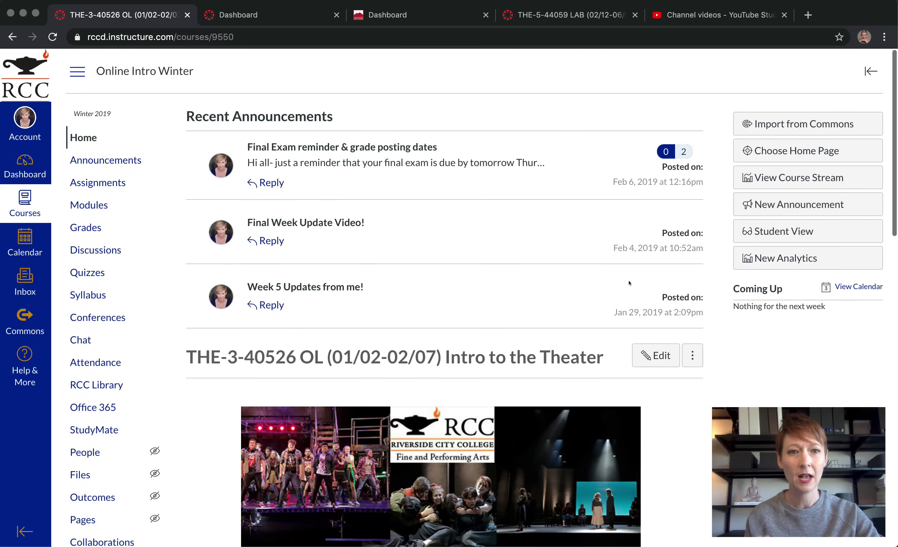
left_click(279, 16)
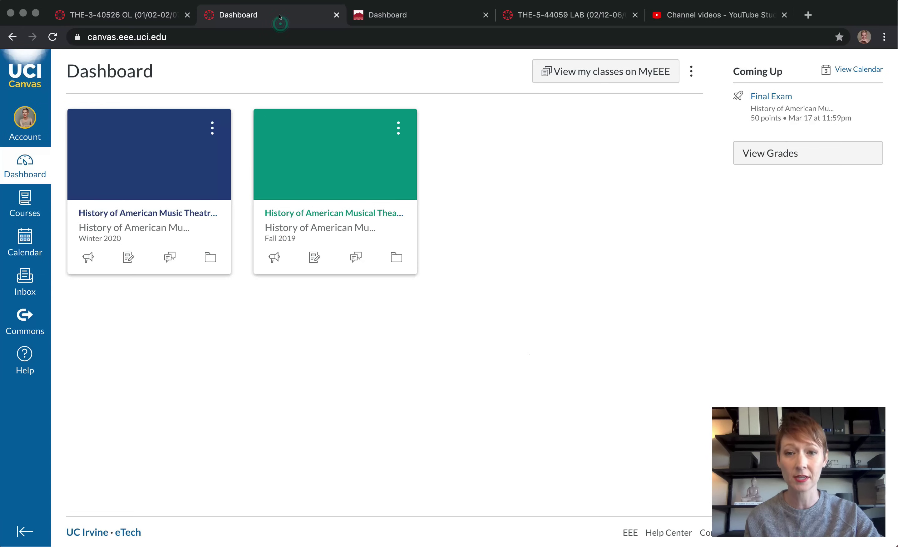
- Review the Winter 2020 History of American Music Theatre B home page, then switch to Saddleback's dashboard
left_click(130, 216)
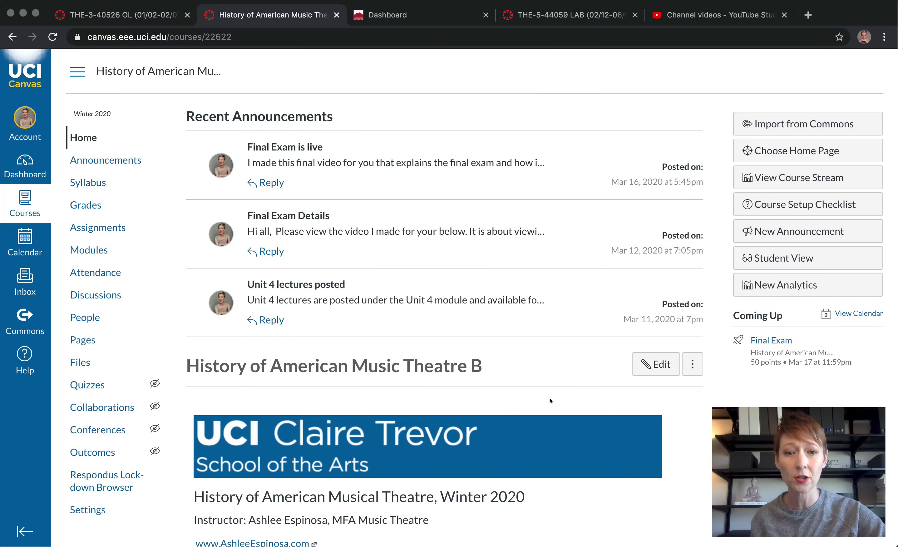
scroll(550, 401, "down", 5)
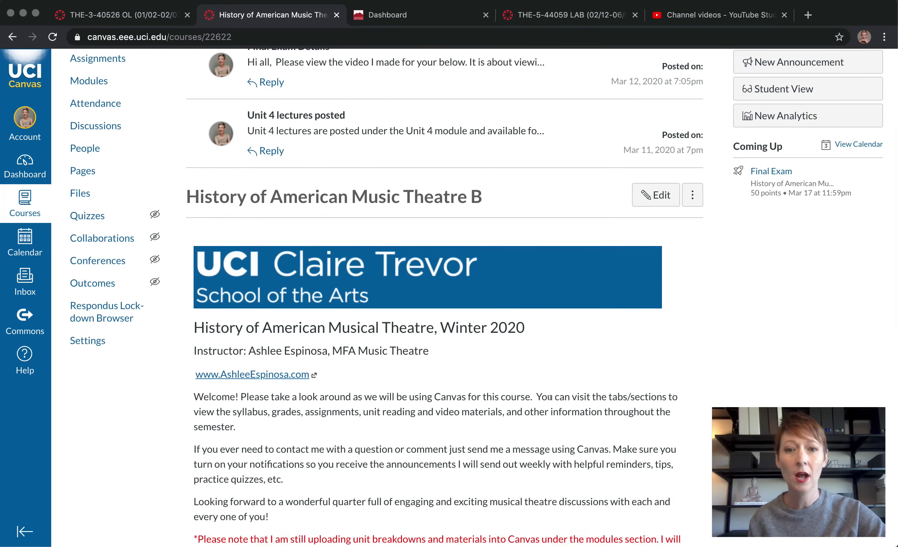
scroll(550, 397, "up", 5)
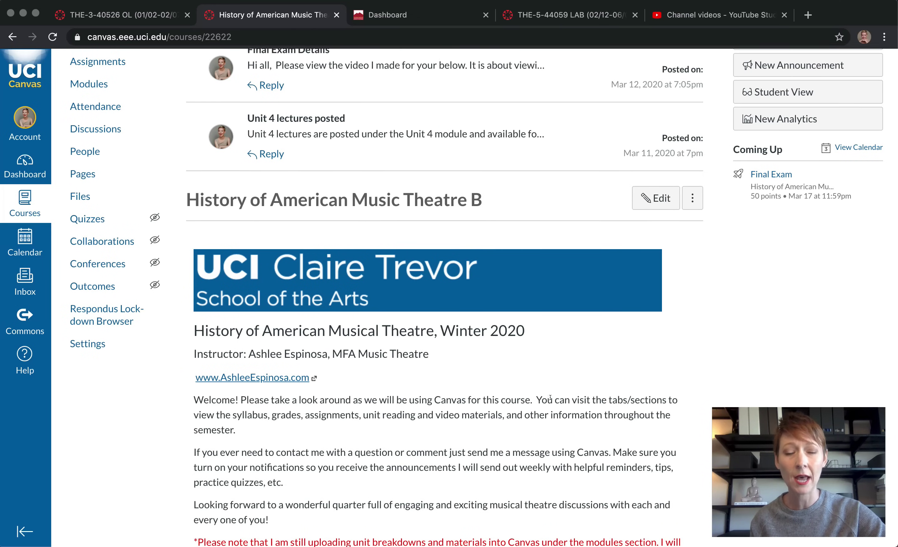
scroll(538, 363, "down", 6)
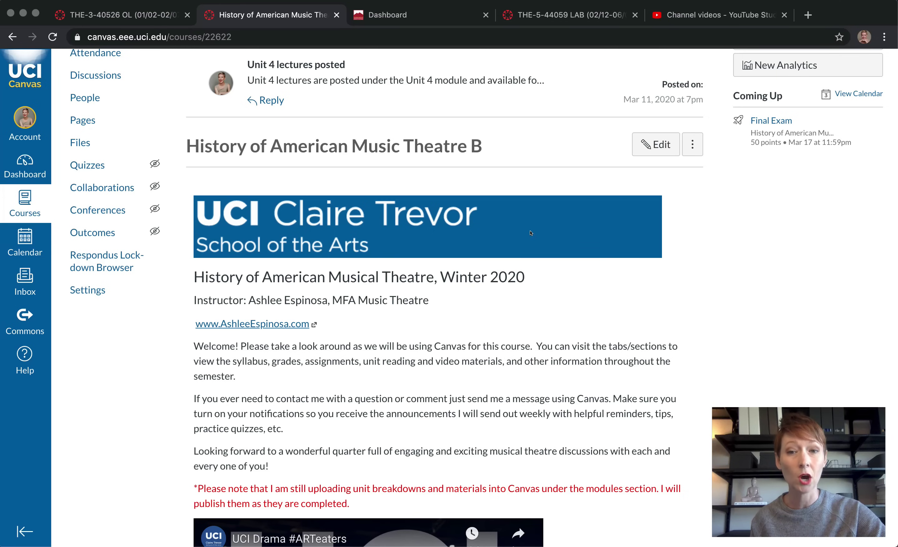
scroll(522, 271, "down", 5)
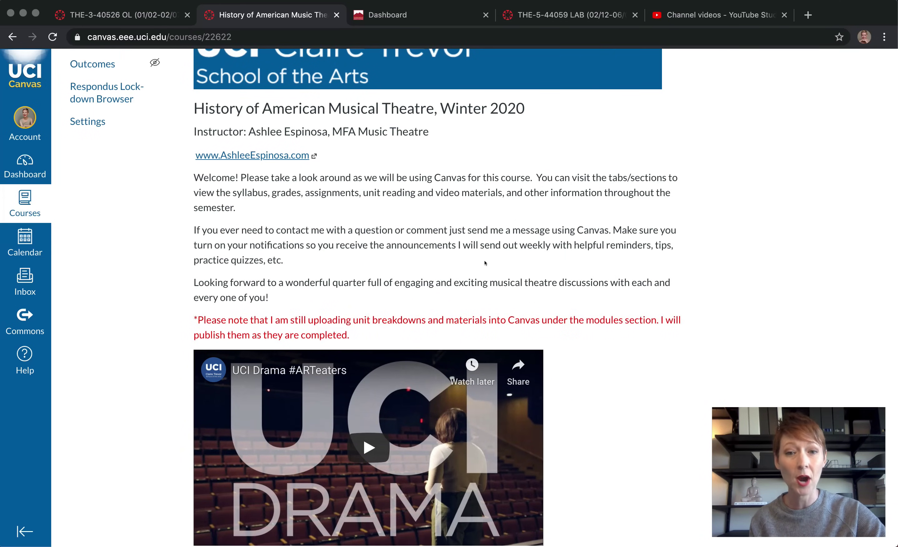
scroll(592, 397, "down", 6)
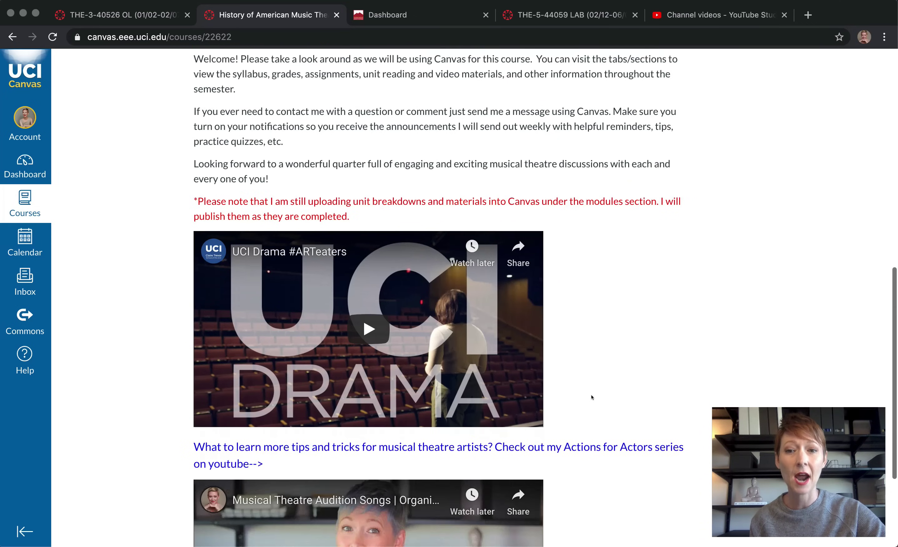
scroll(595, 380, "down", 2)
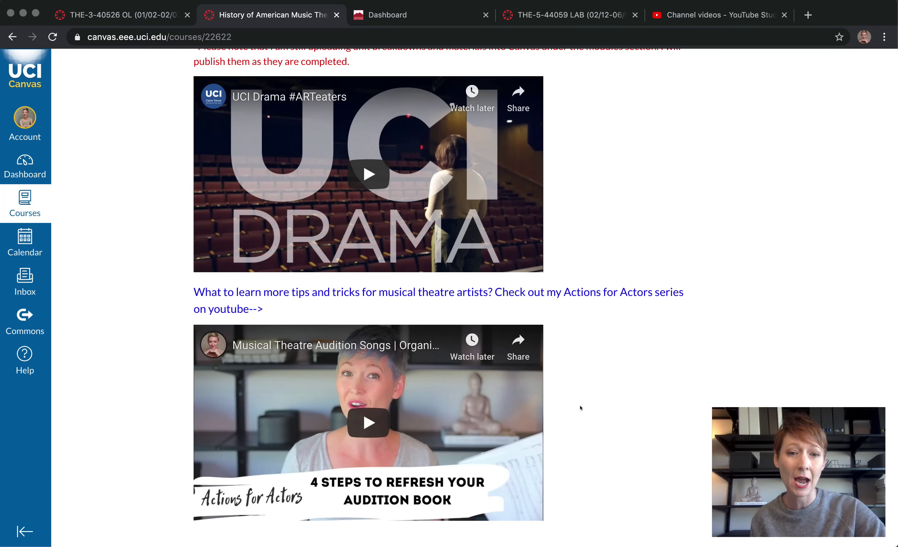
scroll(592, 367, "up", 15)
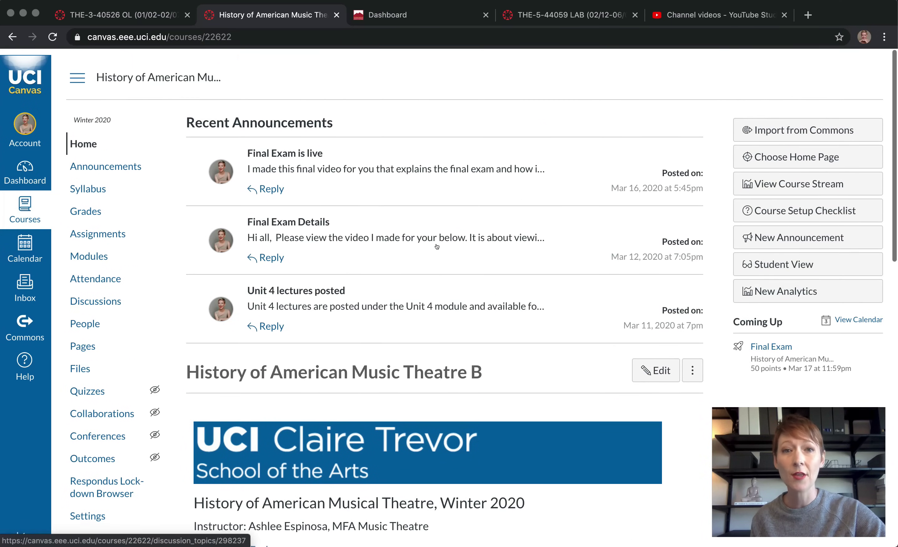
left_click(431, 15)
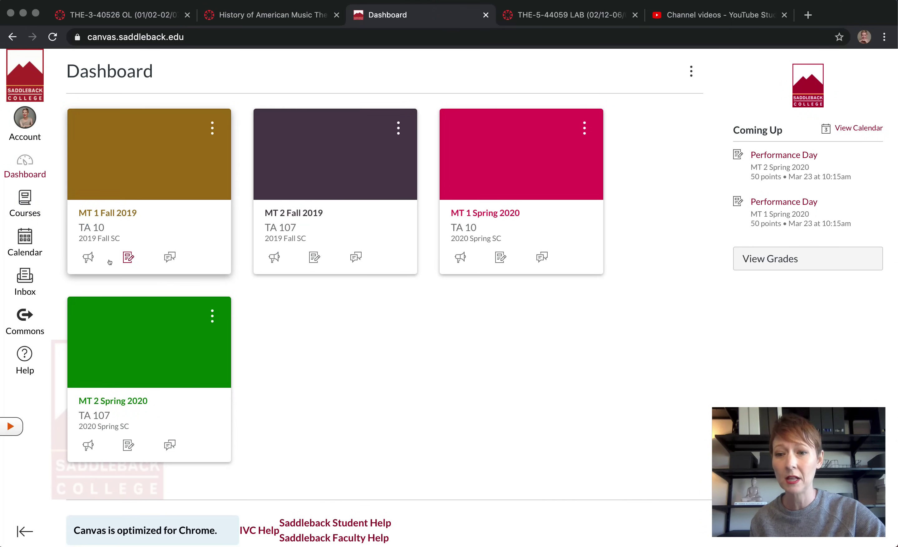
- Review the MT 2 Spring 2020 home page, then return to the RCC blank page editor
left_click(99, 401)
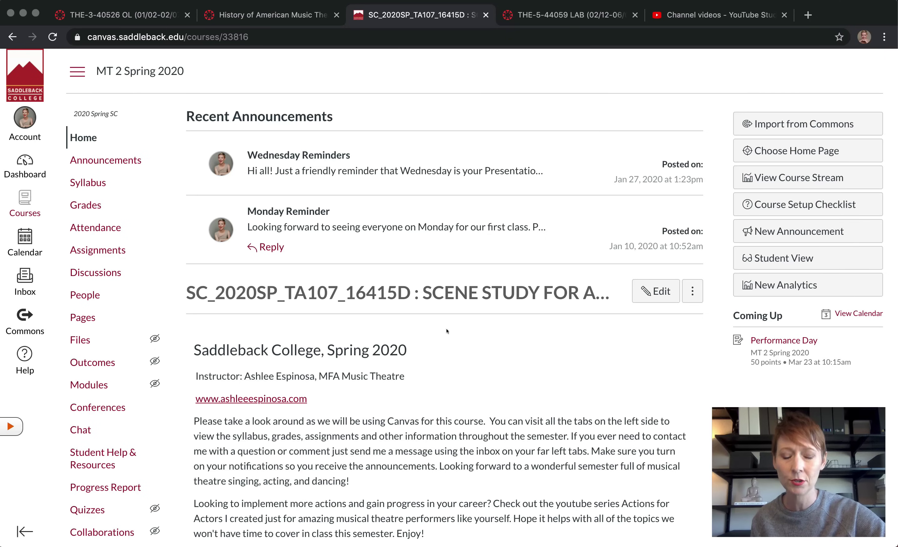
scroll(498, 374, "down", 3)
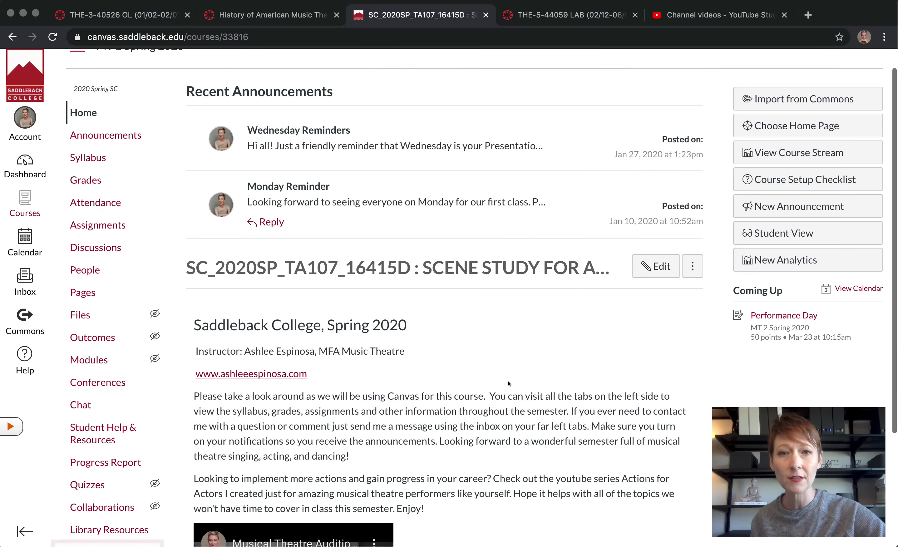
scroll(509, 383, "down", 3)
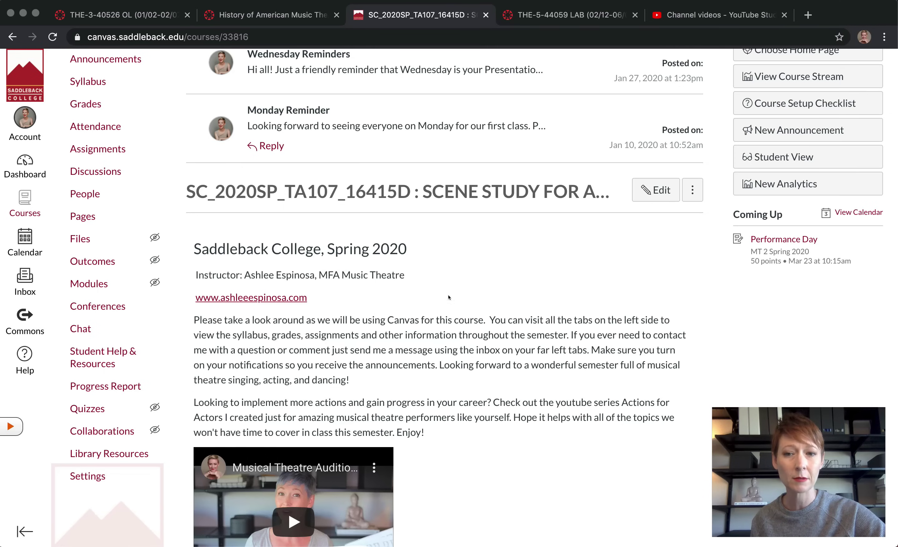
scroll(527, 312, "down", 4)
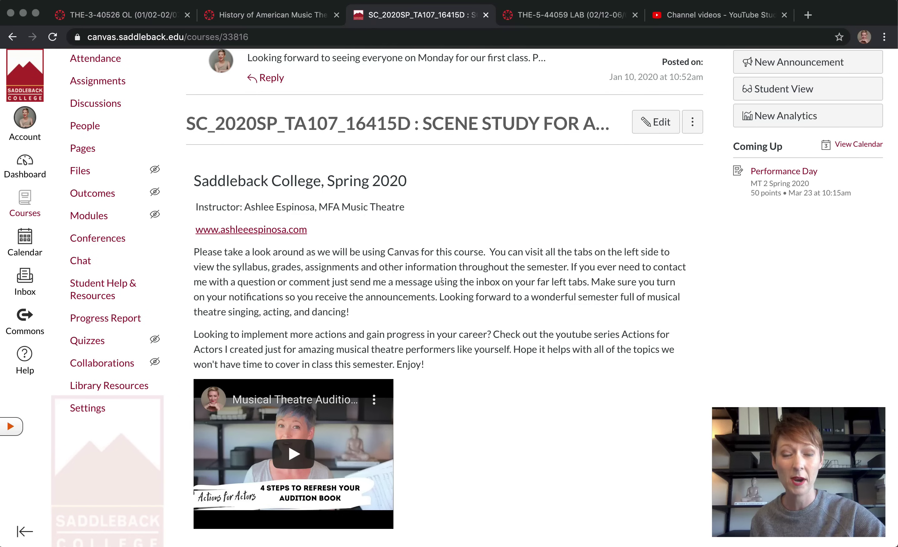
scroll(439, 312, "down", 1)
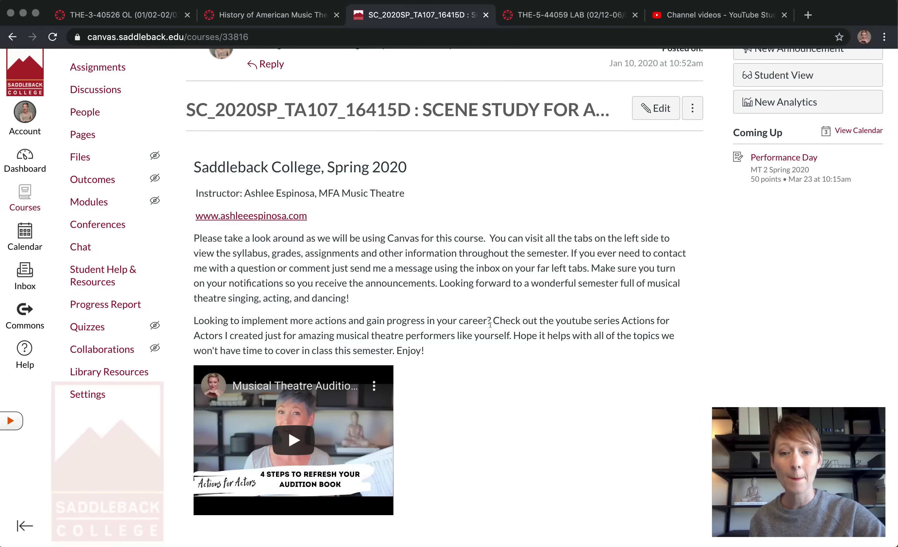
scroll(490, 326, "up", 10)
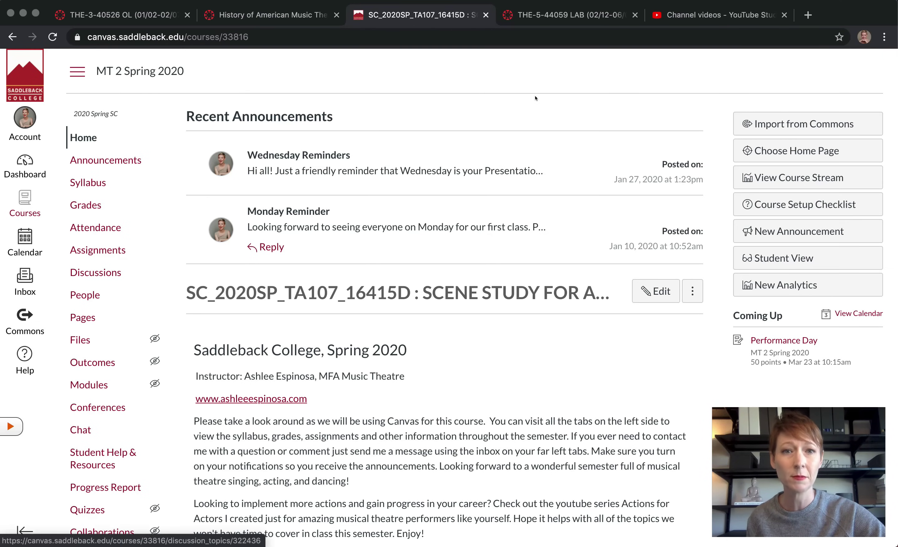
left_click(571, 17)
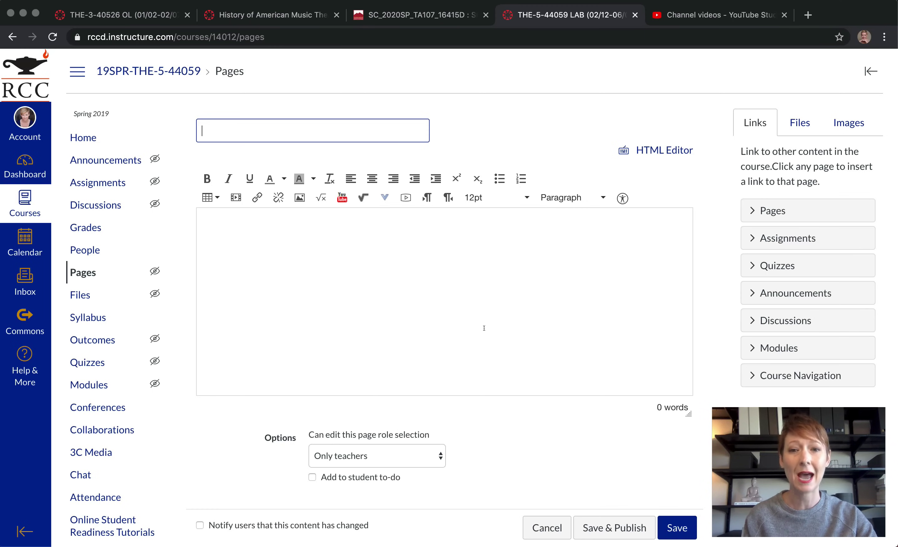
- Title the new page 'Welcome!' using the autocomplete suggestion, then place the cursor in the body
scroll(389, 283, "down", 5)
scroll(389, 283, "up", 5)
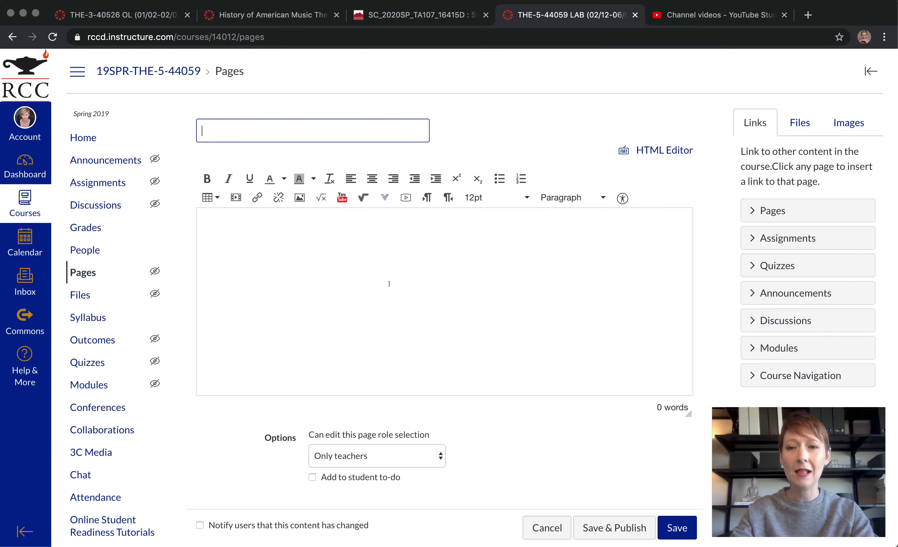
type("Welcome!")
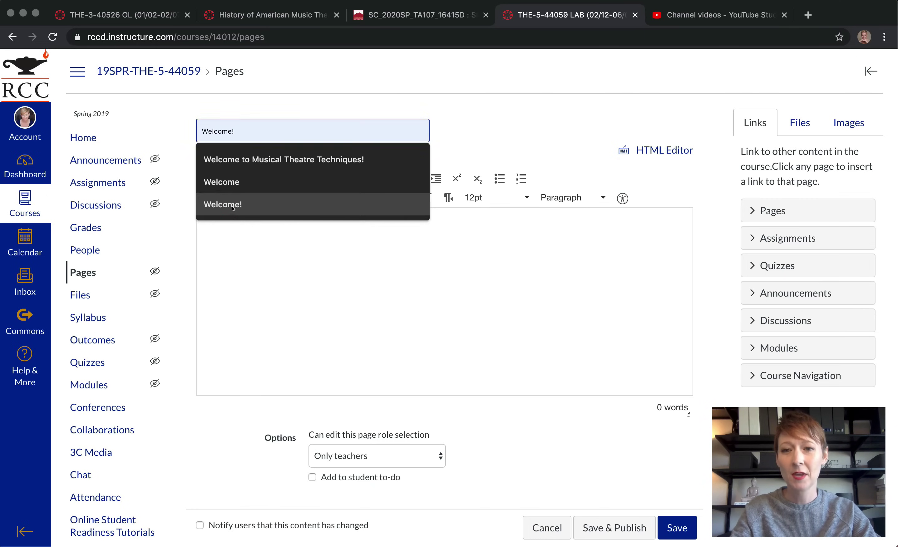
left_click(232, 207)
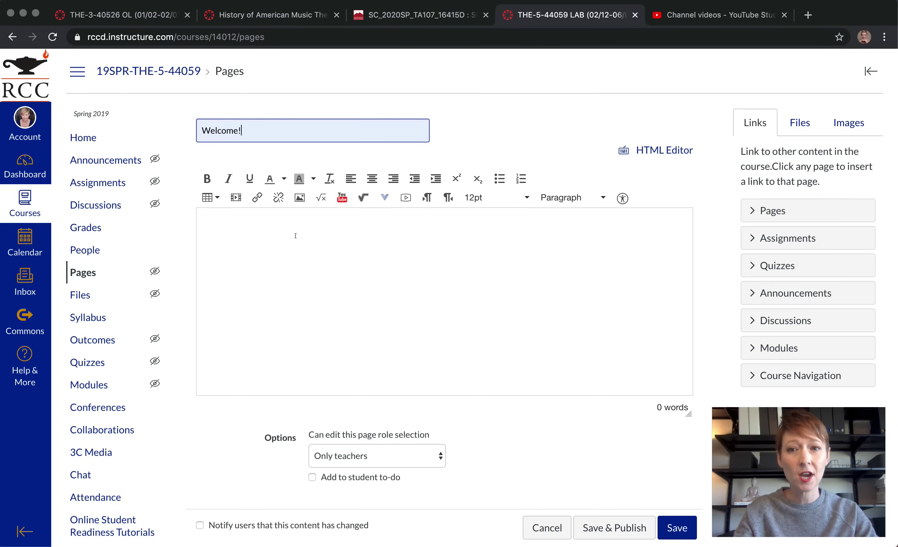
left_click(295, 235)
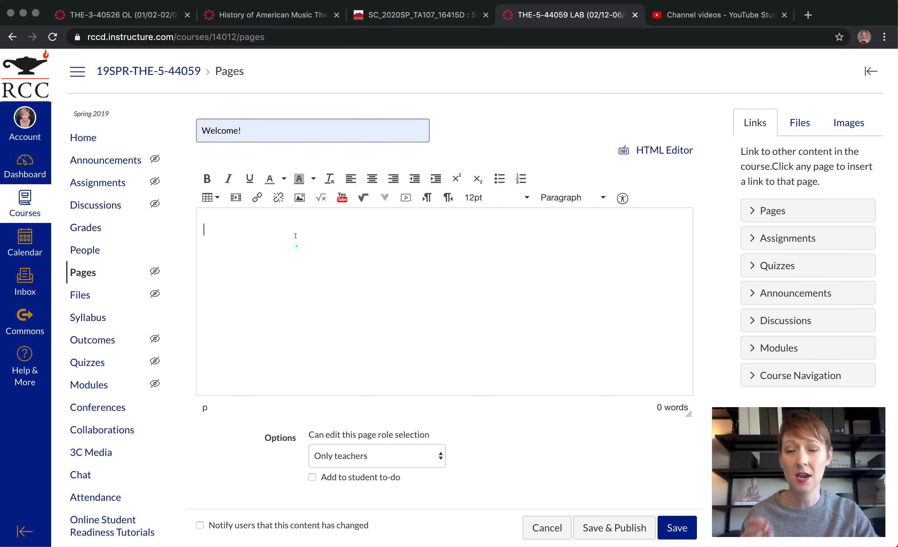
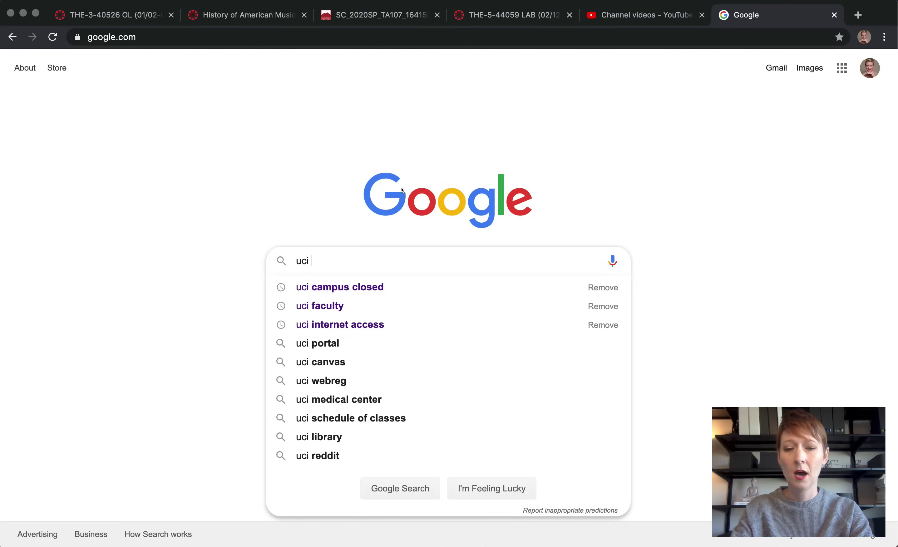
- Search Google for 'uci logo' and open the image results
type("logo")
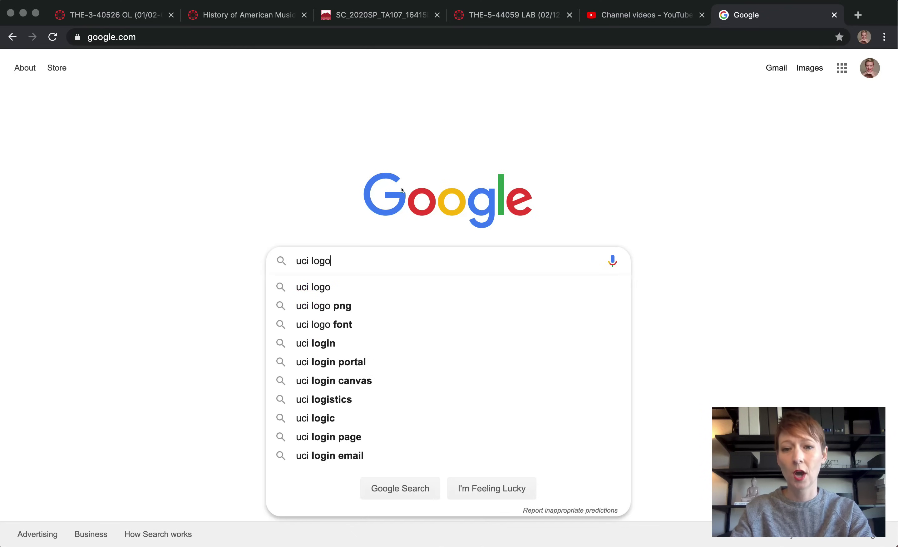
key("Return")
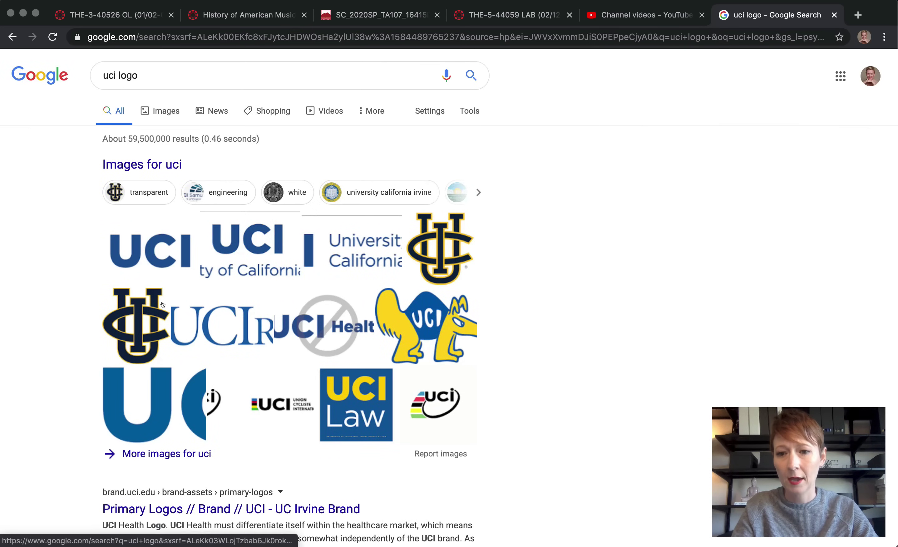
scroll(163, 305, "down", 3)
scroll(163, 305, "up", 3)
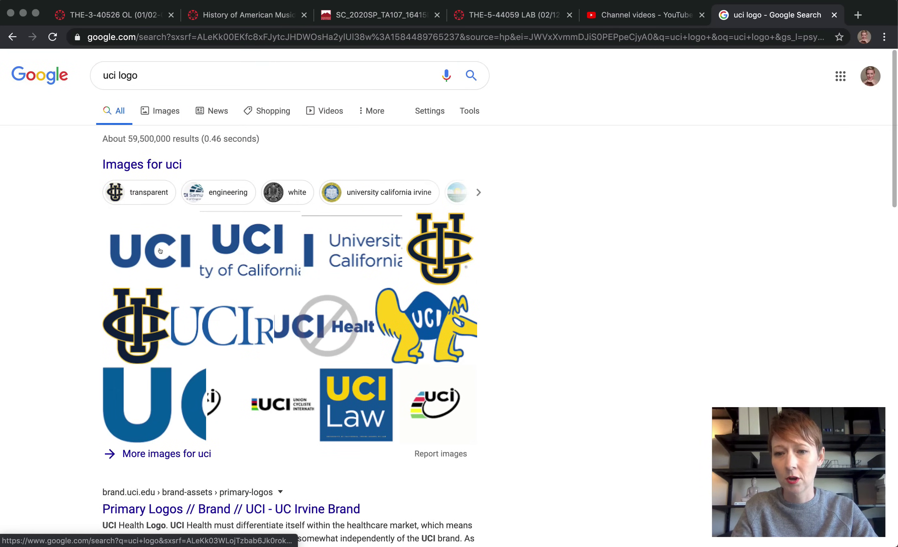
left_click(348, 246)
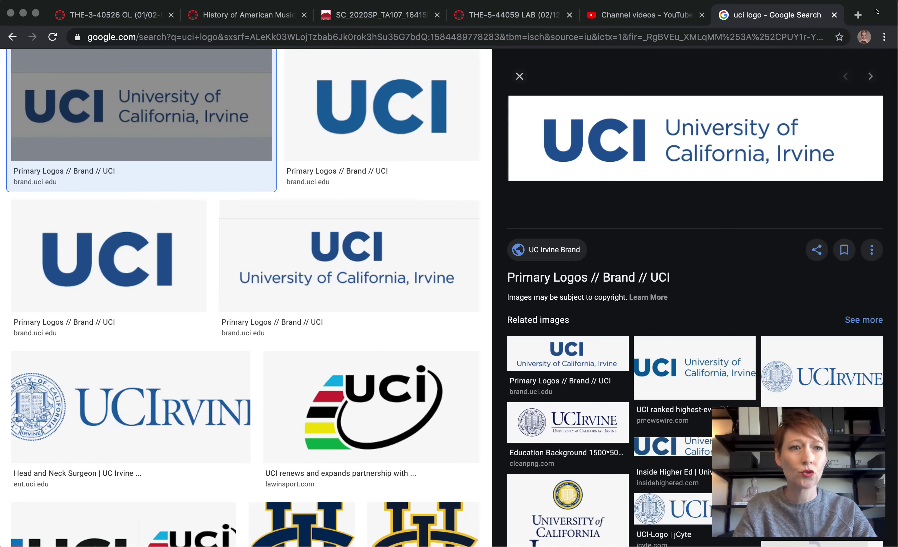
- Save the UCI logo to the desktop as UCI_Signature_Stacked_FL.png and return to the Welcome! page editor
left_click_drag(876, 11, 733, 11)
left_click_drag(584, 127, 860, 217)
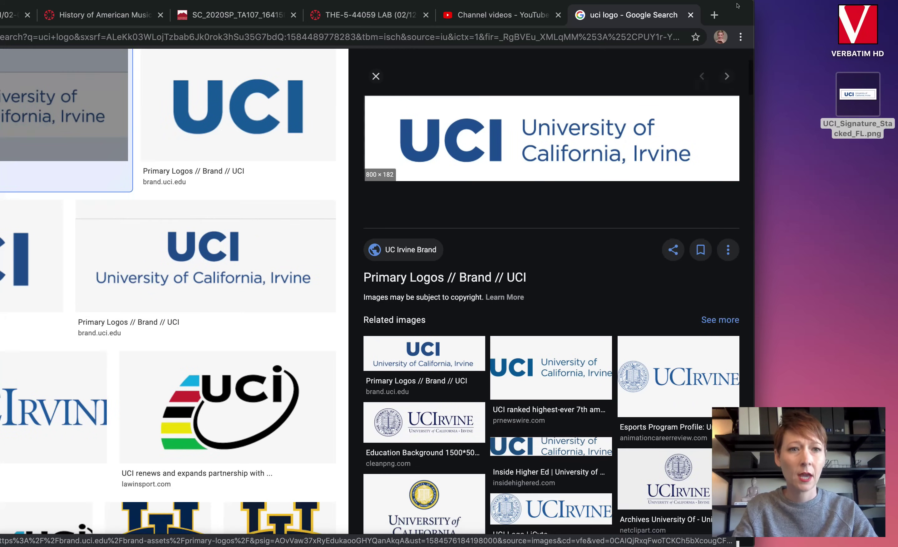
left_click_drag(734, 13, 887, 11)
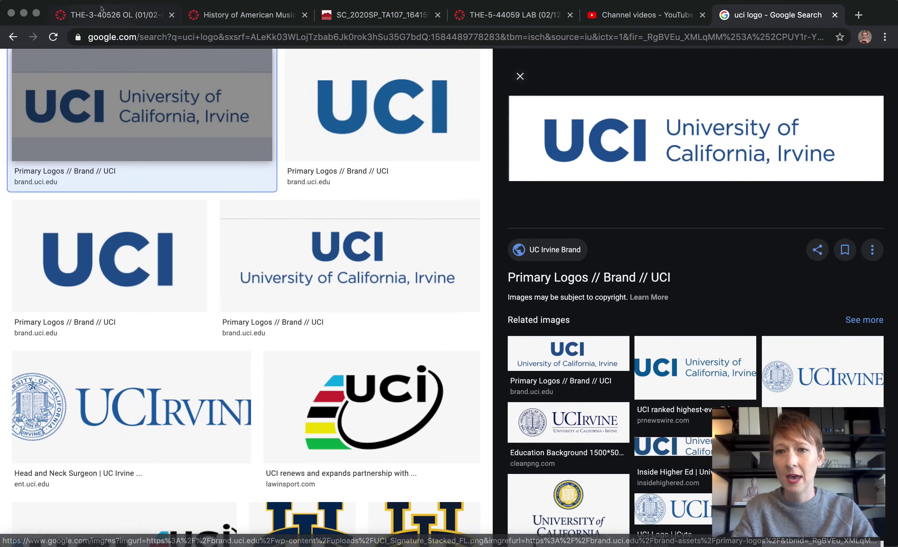
left_click(103, 15)
left_click(487, 18)
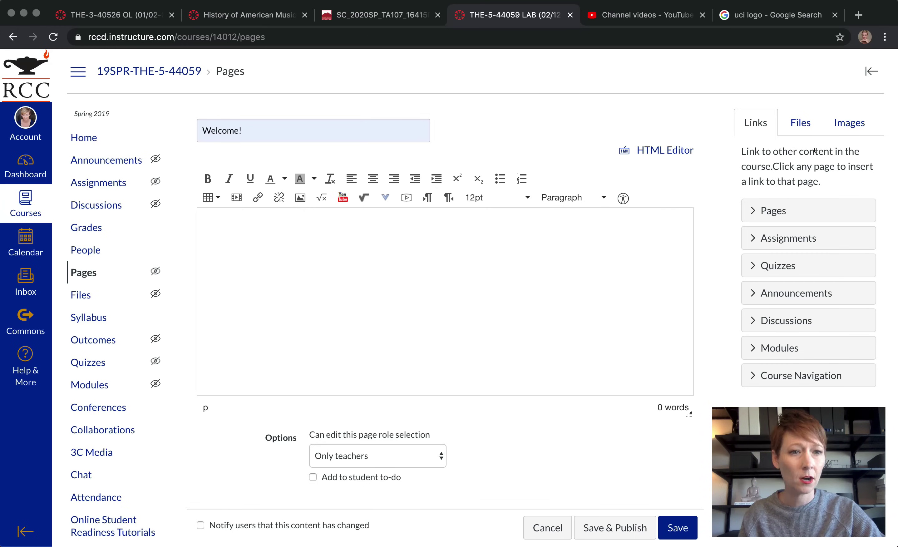
- Choose the desktop UCI logo PNG as a new image to upload
left_click(843, 122)
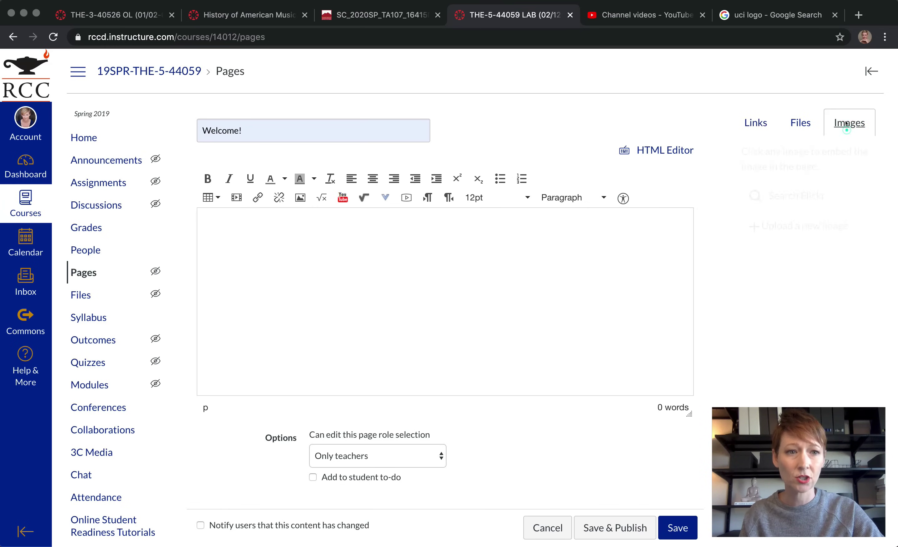
left_click(775, 225)
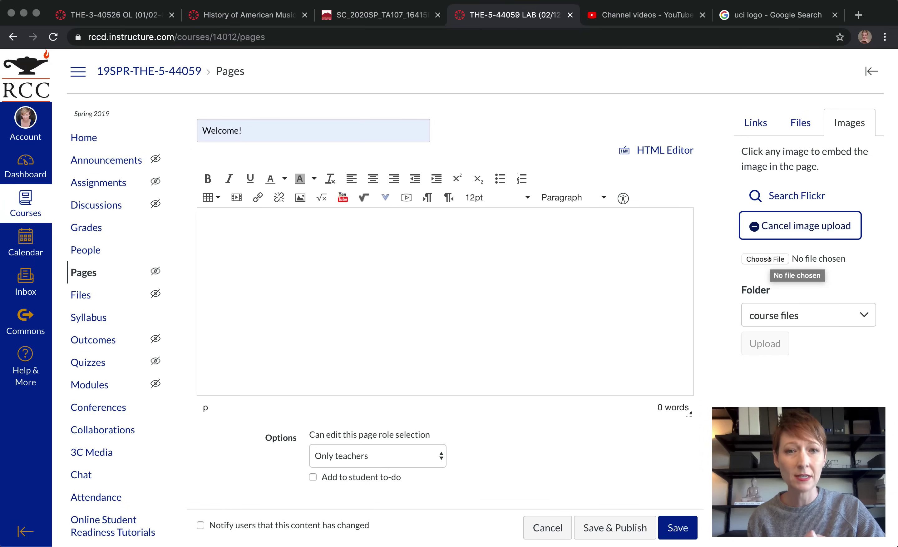
left_click(767, 259)
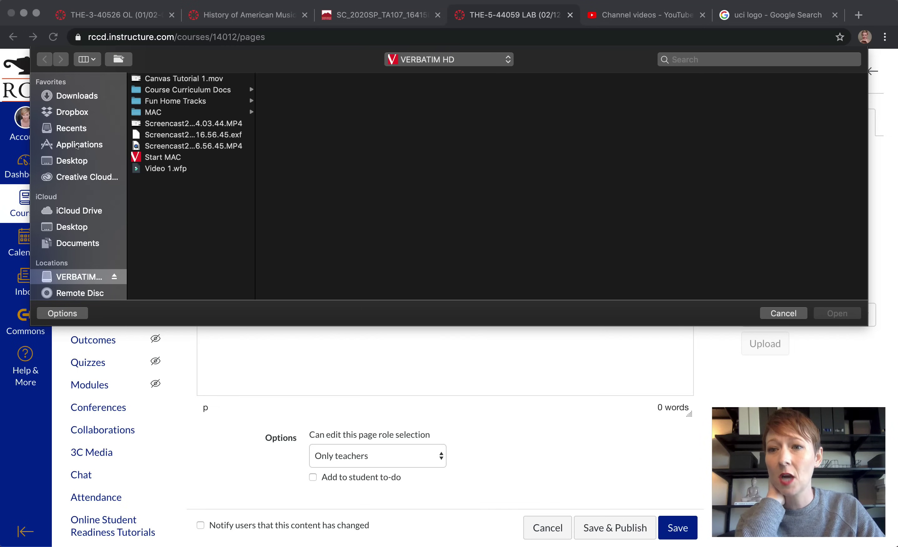
left_click(74, 160)
left_click(180, 80)
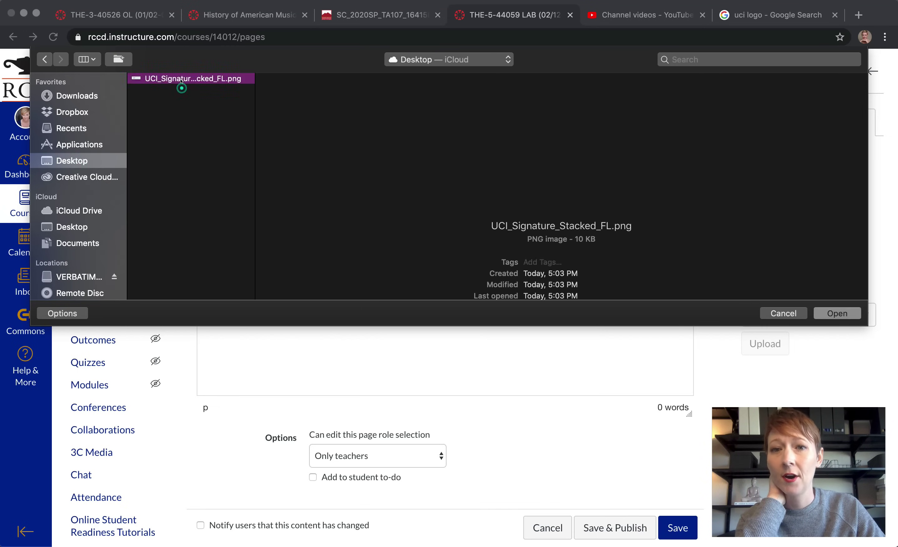
left_click(825, 311)
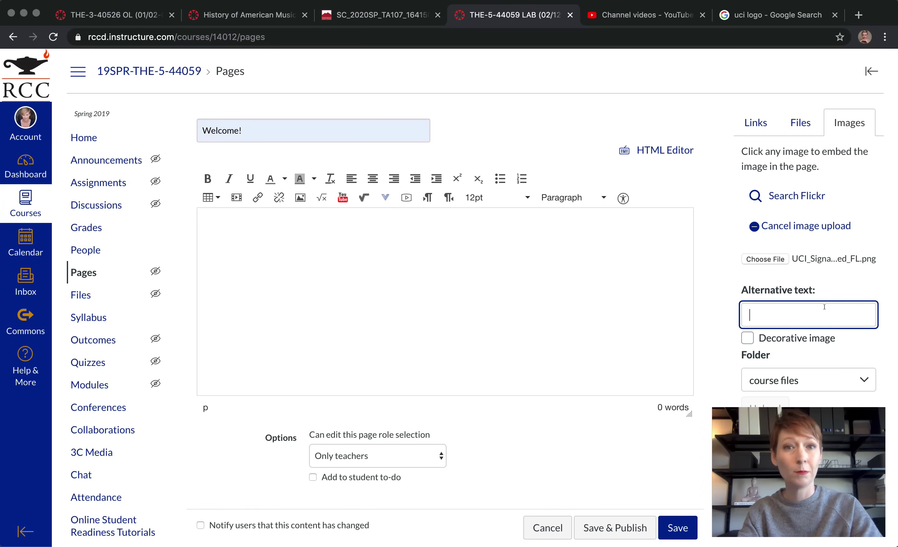
- Give the logo alternative text 'school logo' and upload it to the course files
type("school logo")
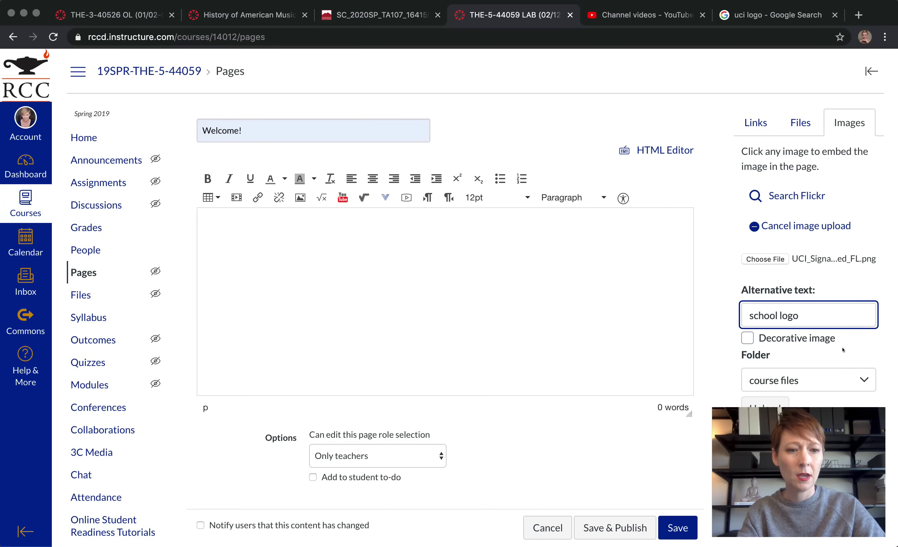
scroll(842, 350, "down", 5)
left_click(776, 312)
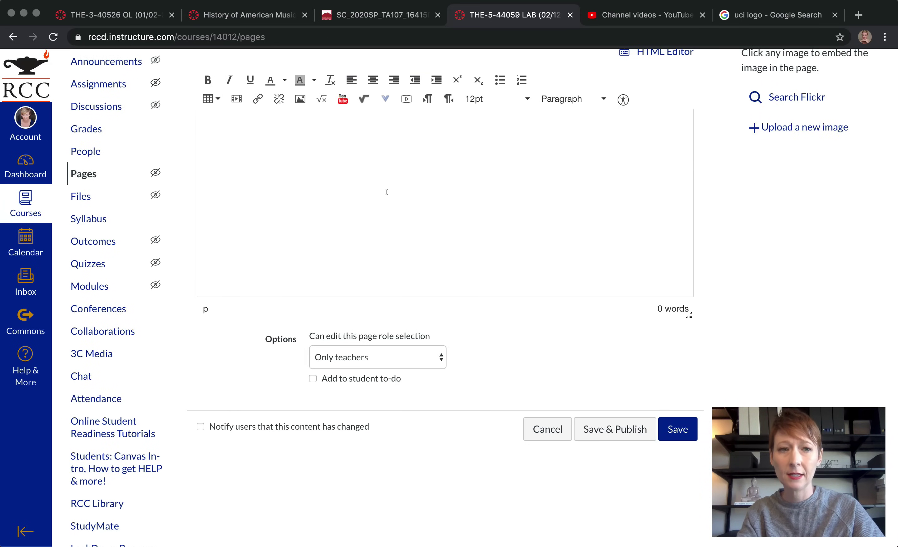
scroll(386, 192, "up", 4)
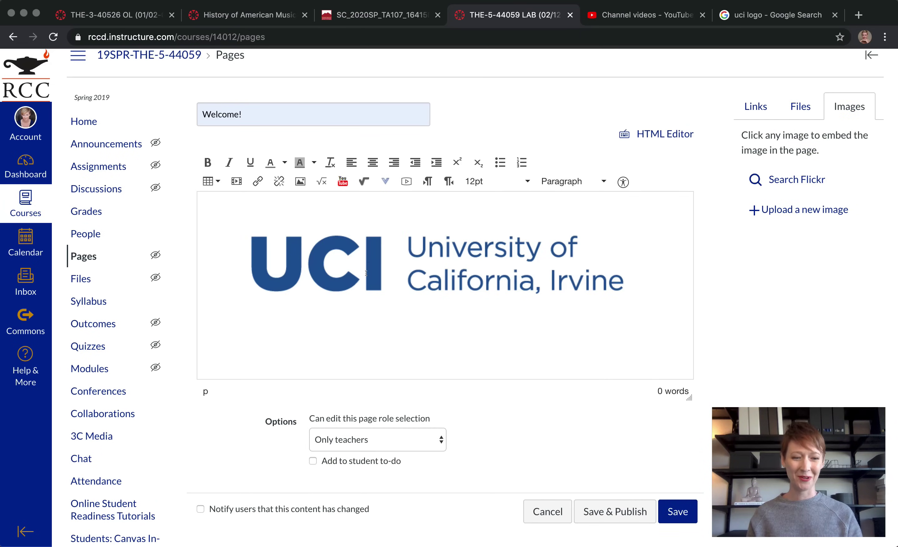
- Add a centred line 'Welcome to Musical Theatre Techniques' below the logo
key("Return")
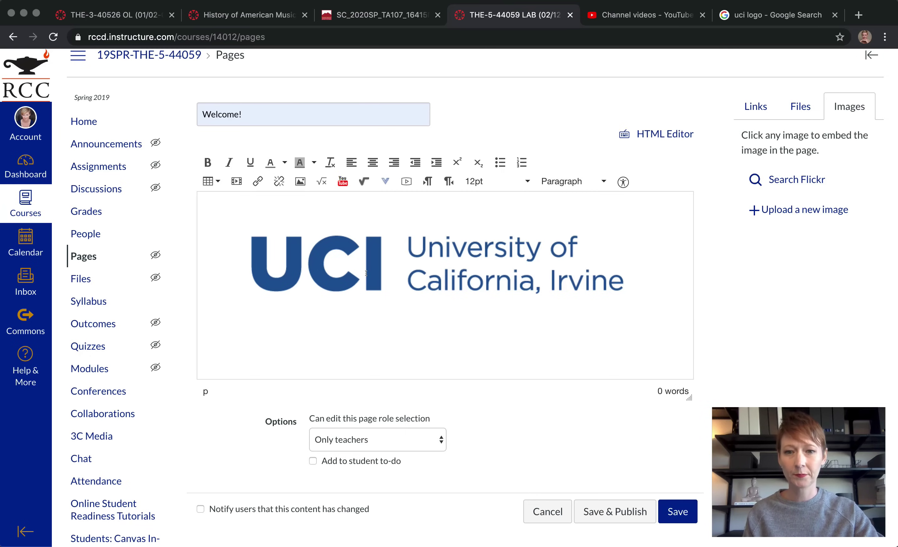
left_click(373, 162)
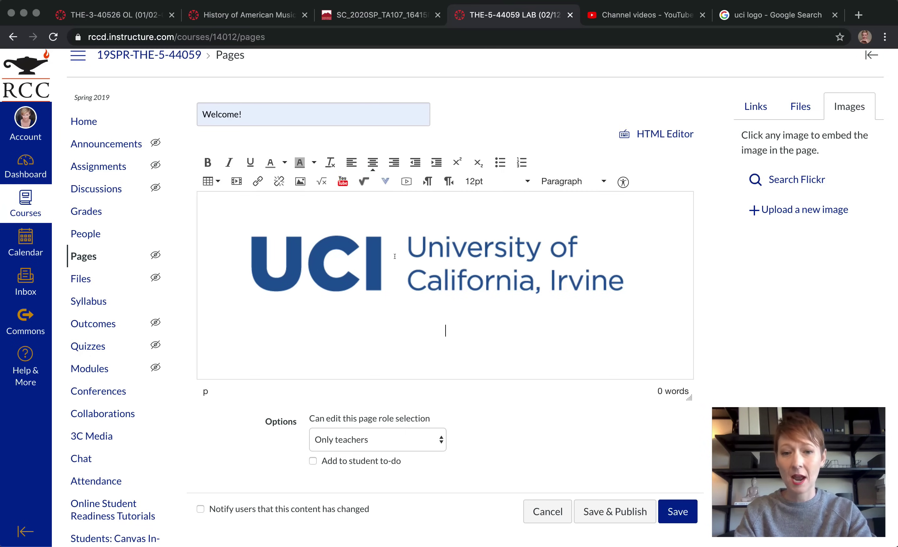
type("Welcome to")
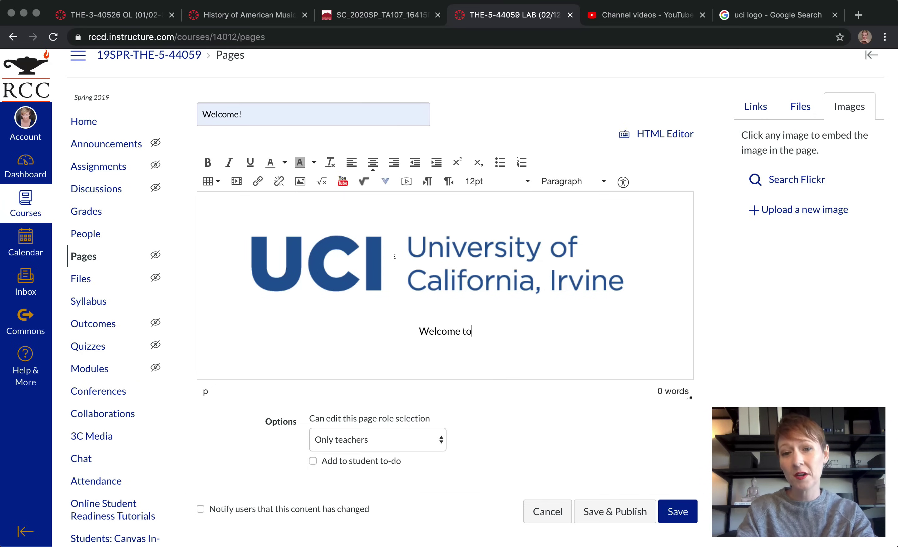
type(" Musical Theatre Techniques")
- Add 'Winter 2020' and a line with the professor's name on separate lines below
key("Return")
type("Jki")
key("BackSpace")
key("BackSpace")
key("BackSpace")
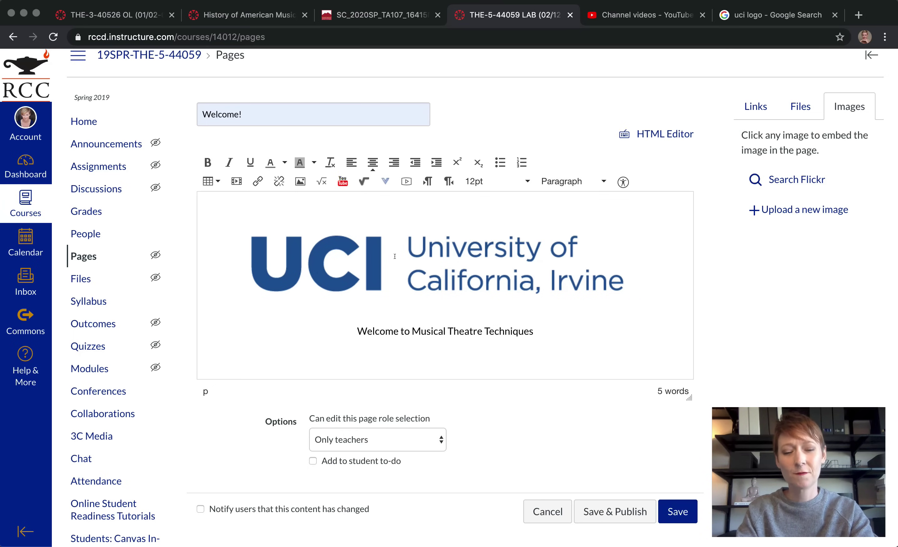
type("Winter")
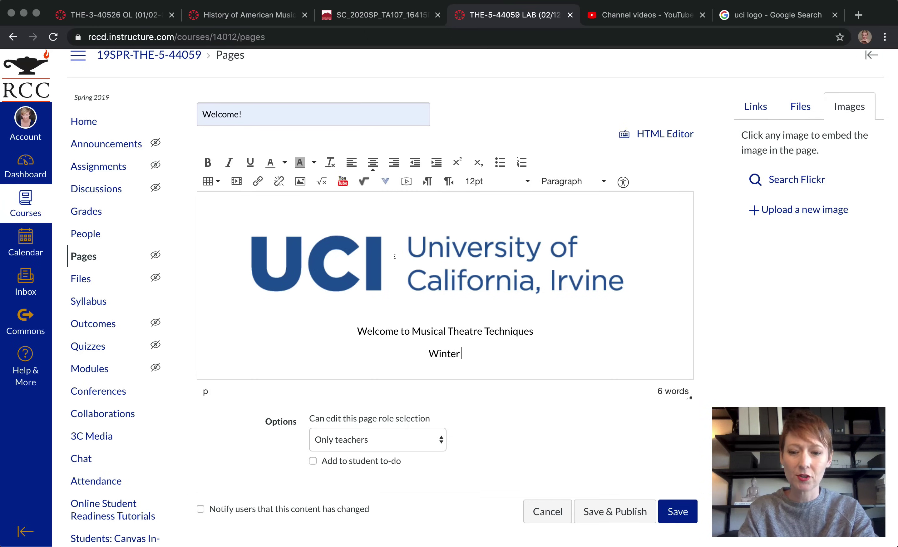
type(" 2020")
key("Return")
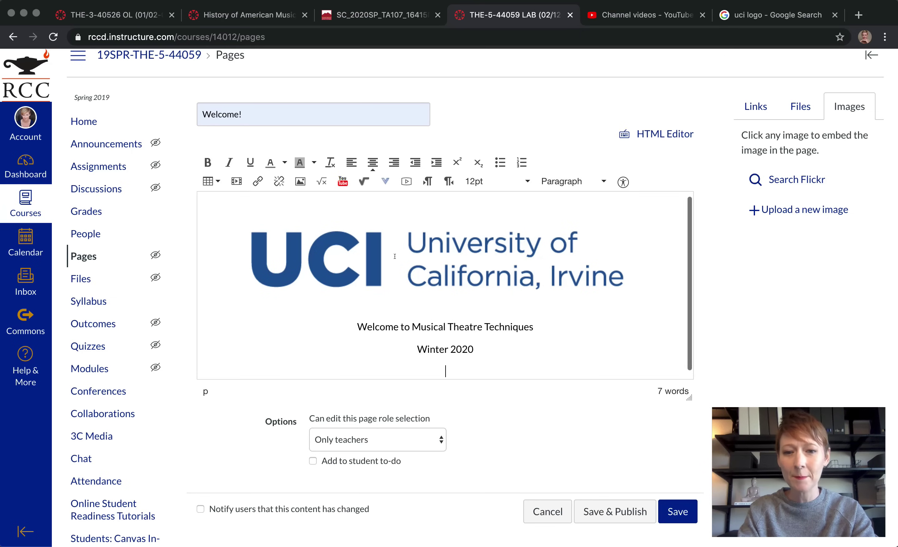
type("Profess")
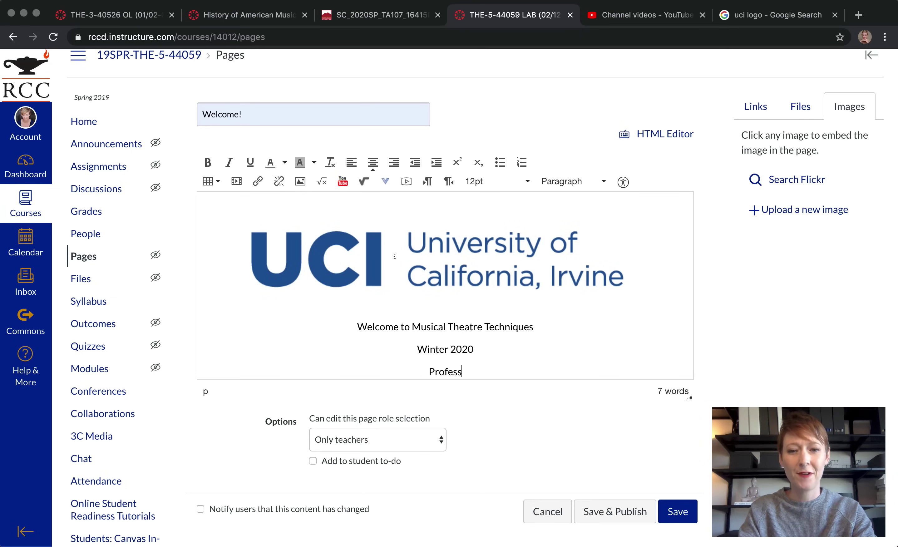
type("or Ashlee Espinosa")
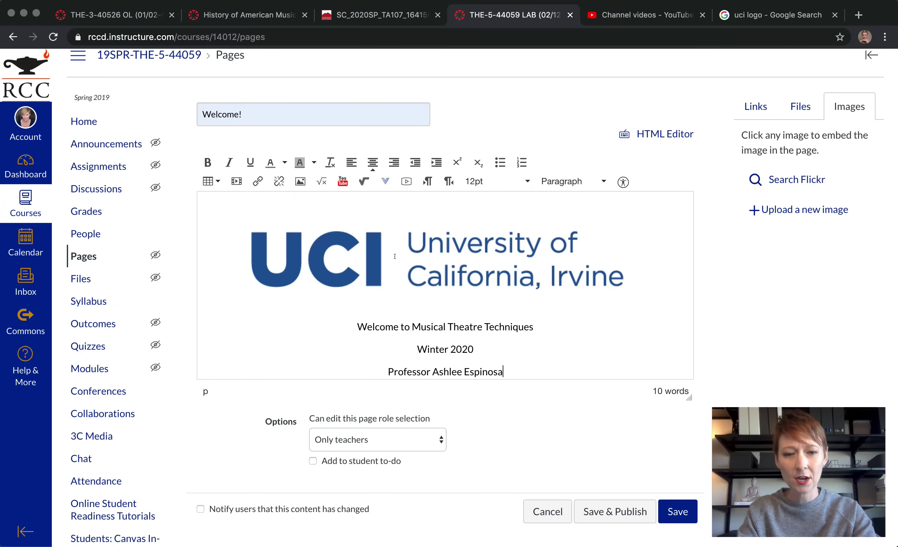
scroll(394, 256, "down", 2)
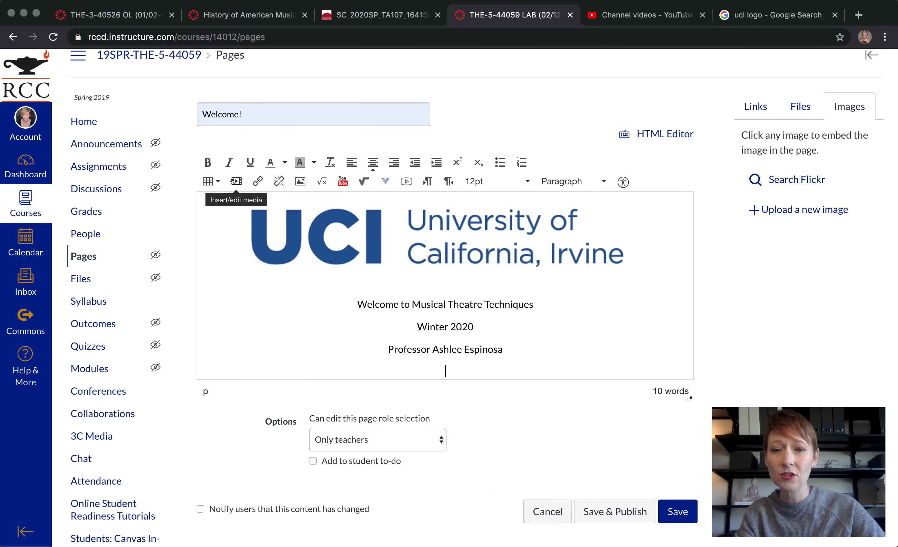
- Open the Insert/edit media dialog, then view the 'Canvas Basics and Settings' video in YouTube Studio
left_click(236, 181)
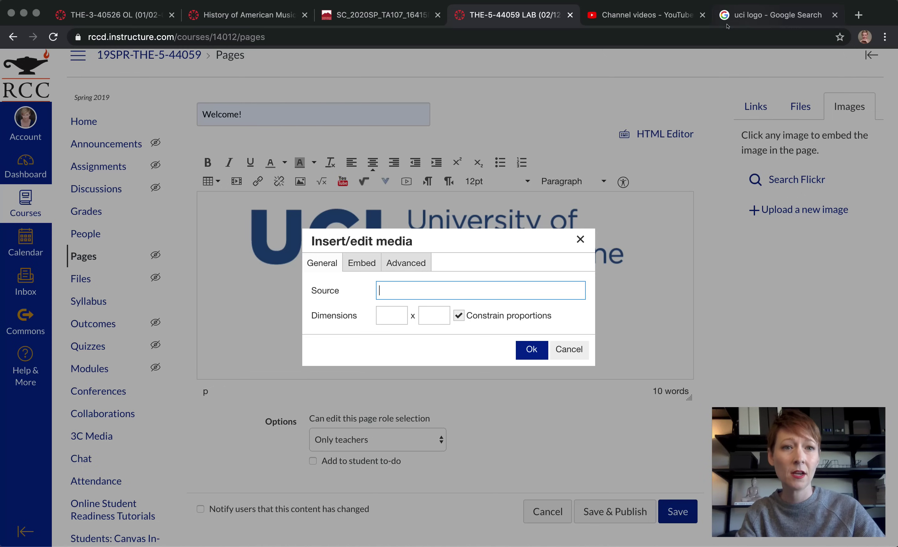
left_click(651, 16)
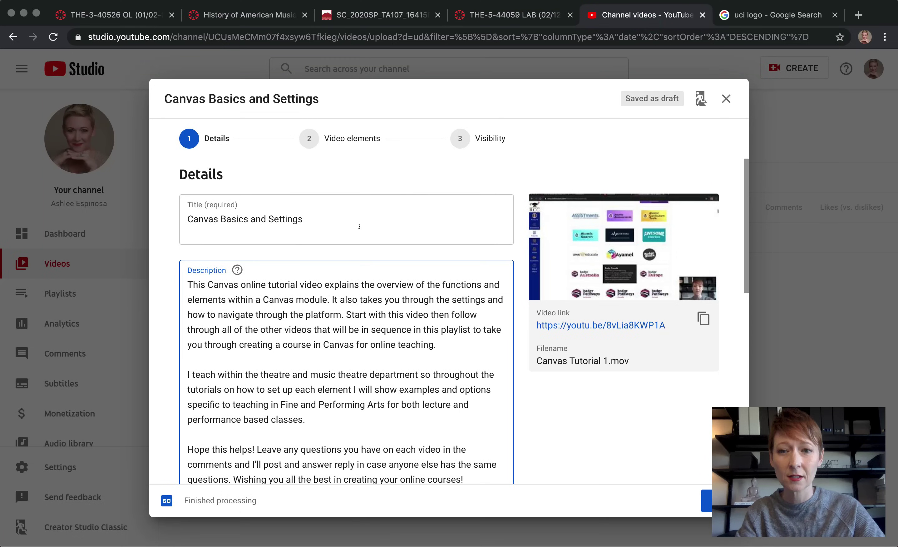
- Search YouTube for 'claire trevor school of the arts'
left_click(774, 15)
left_click(476, 38)
type("youtube.com")
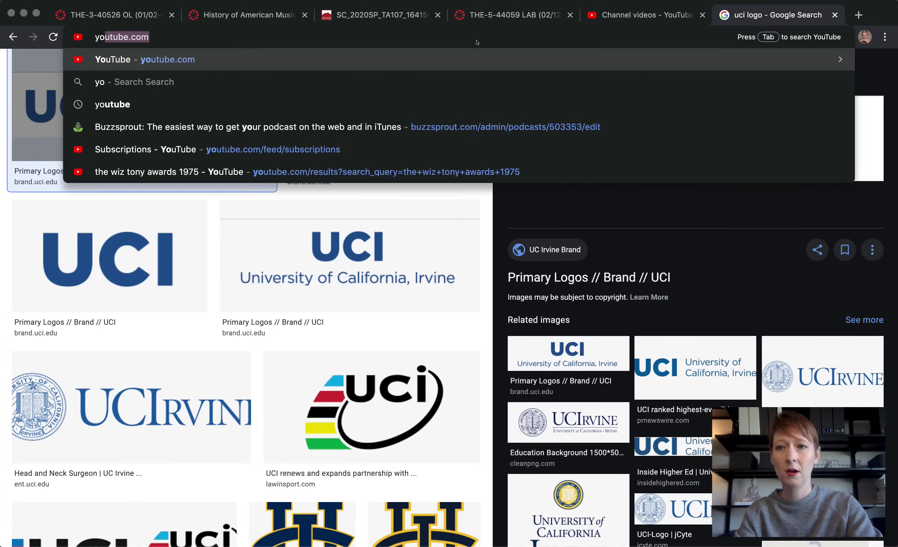
key("Return")
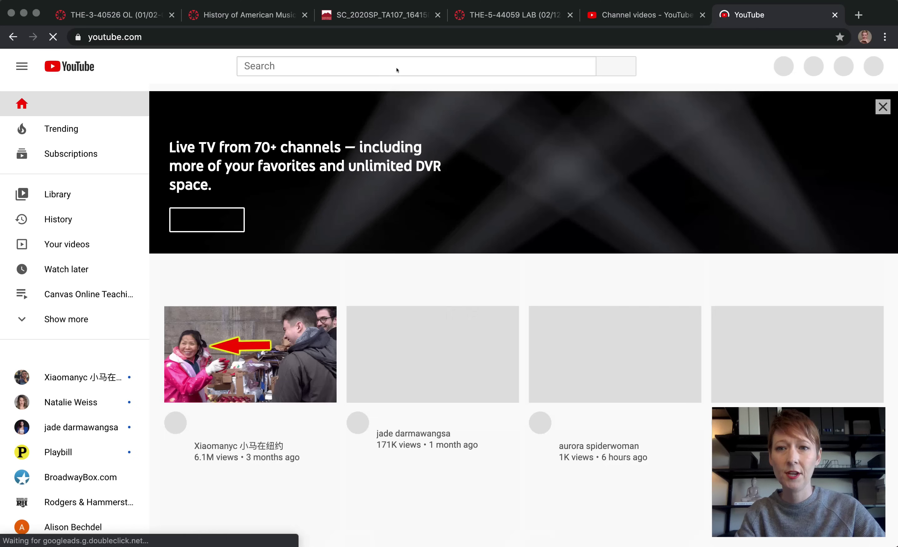
left_click(396, 67)
type("claire t")
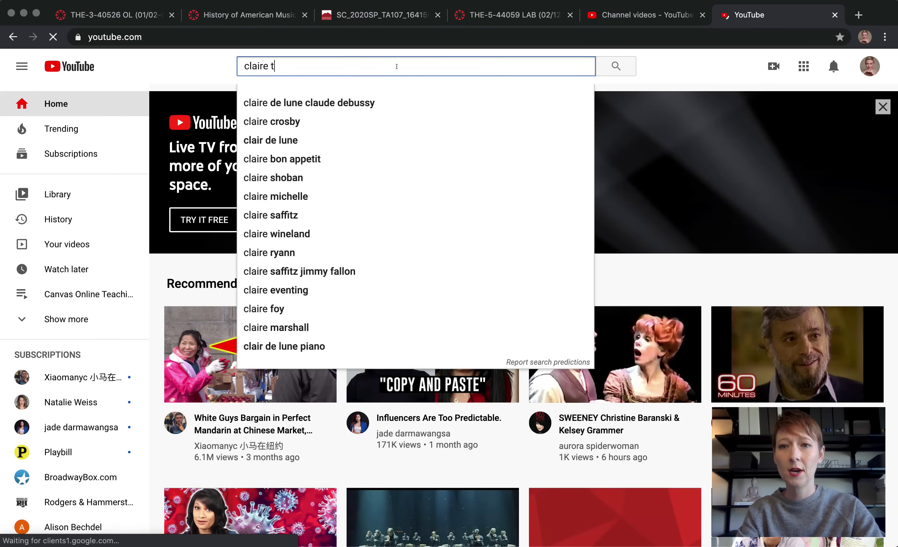
type("revors")
key("BackSpace")
key("BackSpace")
type("scho")
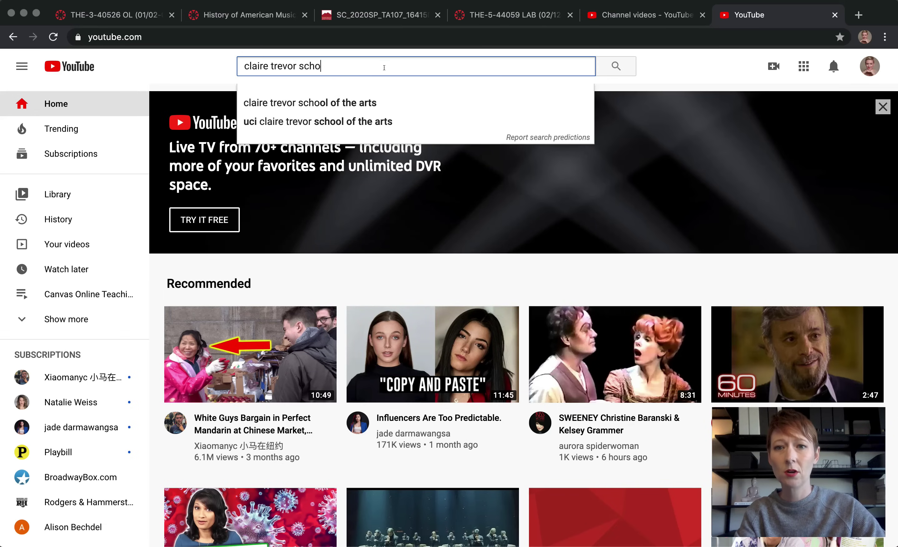
left_click(368, 103)
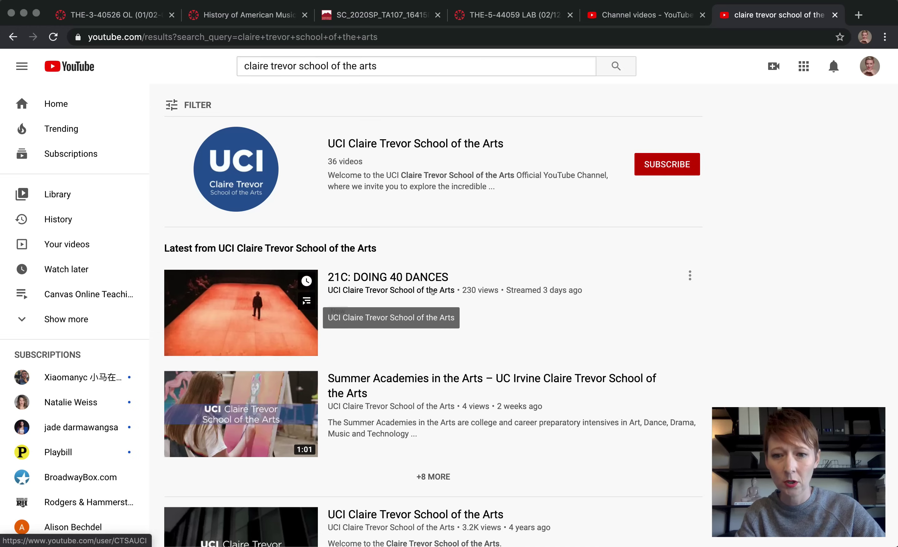
- Open the UCI Claire Trevor School of the Arts video, pause it, and copy its URL
scroll(432, 292, "down", 3)
scroll(432, 292, "down", 3)
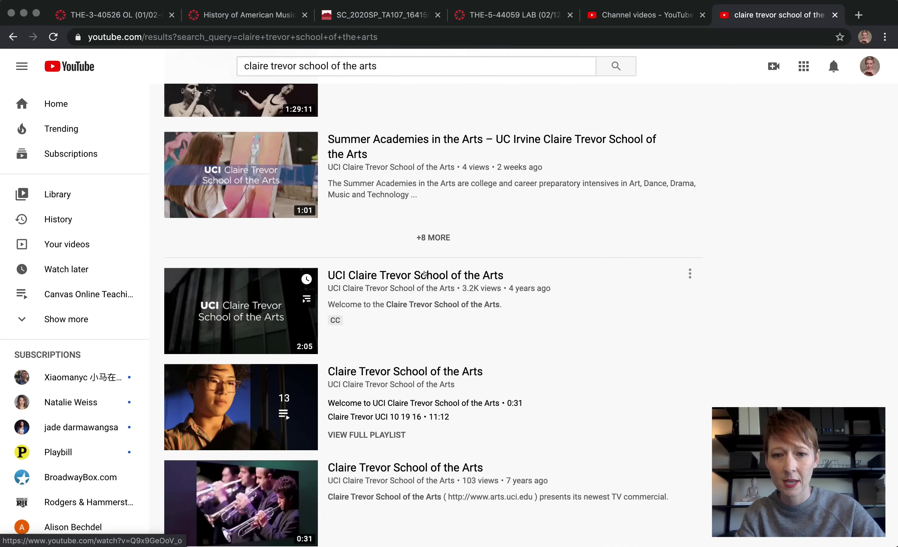
left_click(252, 312)
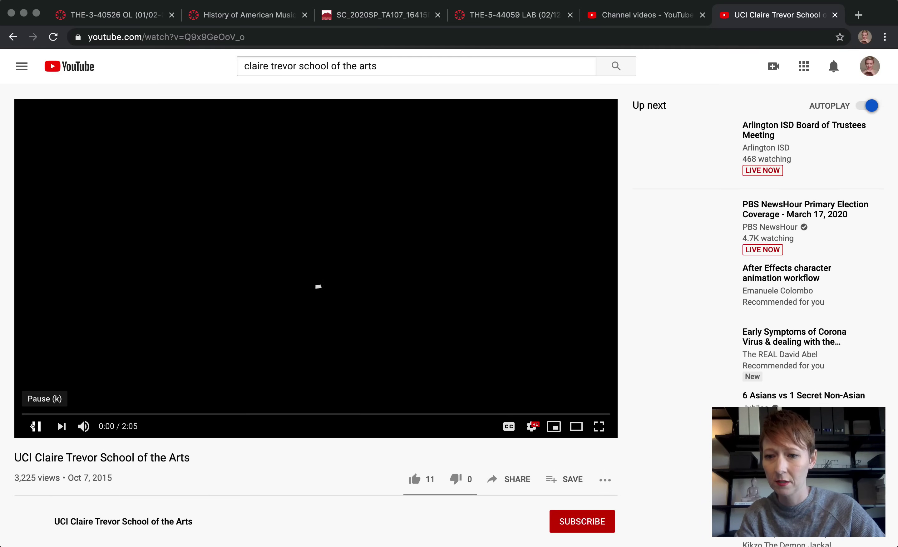
left_click(36, 427)
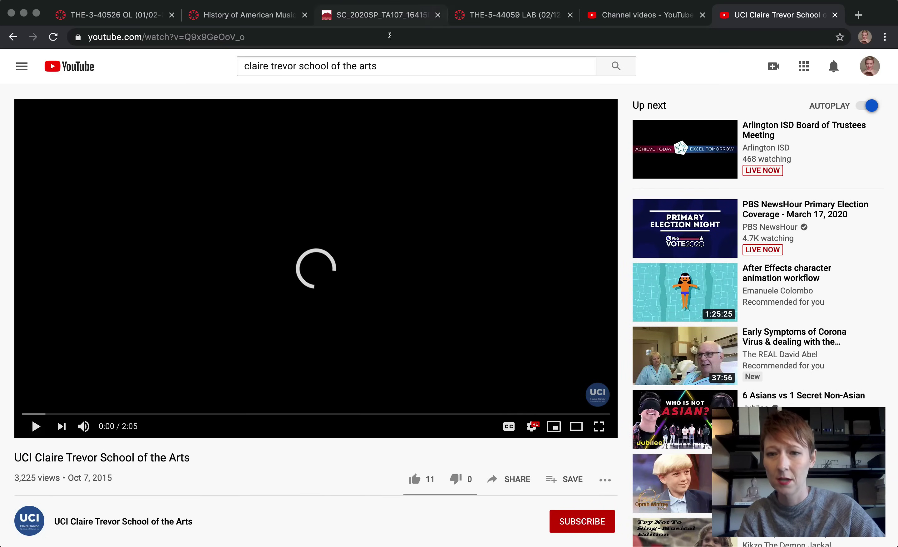
left_click(268, 36)
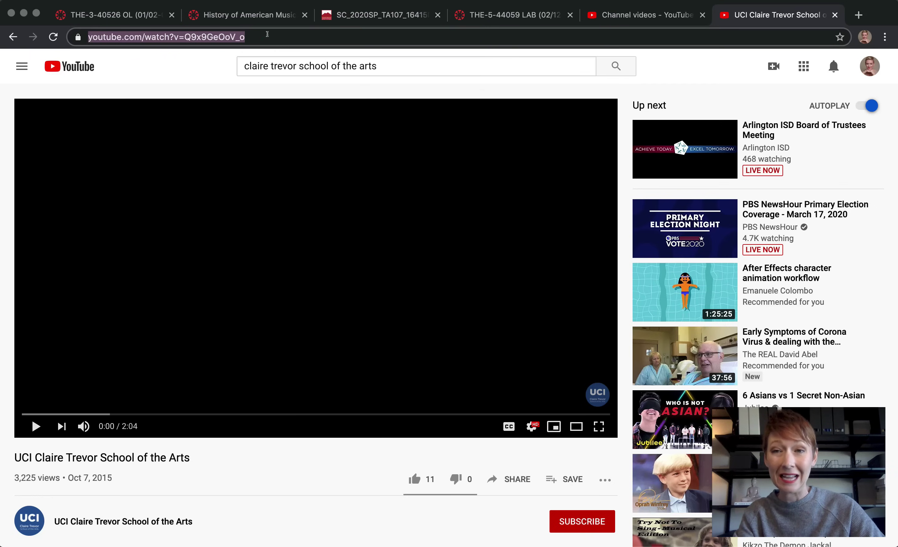
left_click(107, 2)
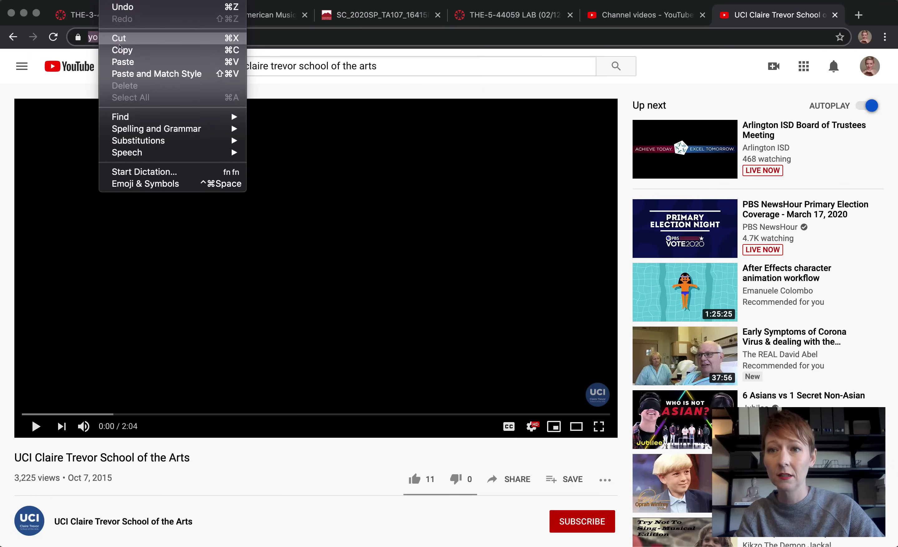
left_click(120, 55)
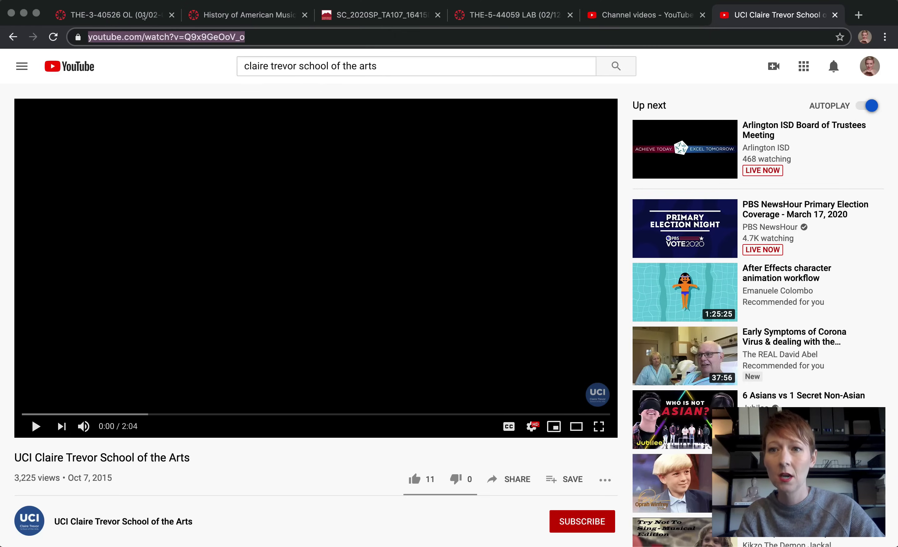
- Paste the video URL as the media source and embed it in the Welcome page
left_click(479, 15)
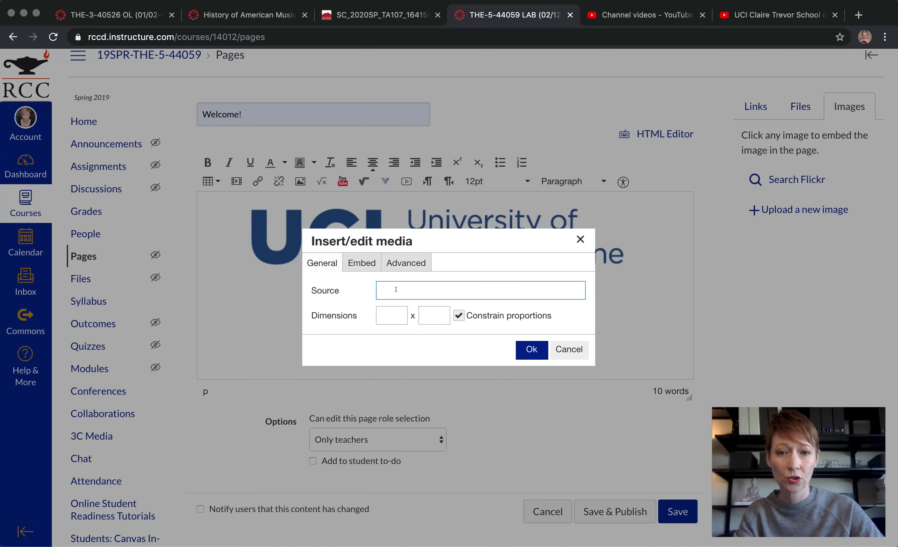
left_click(107, 1)
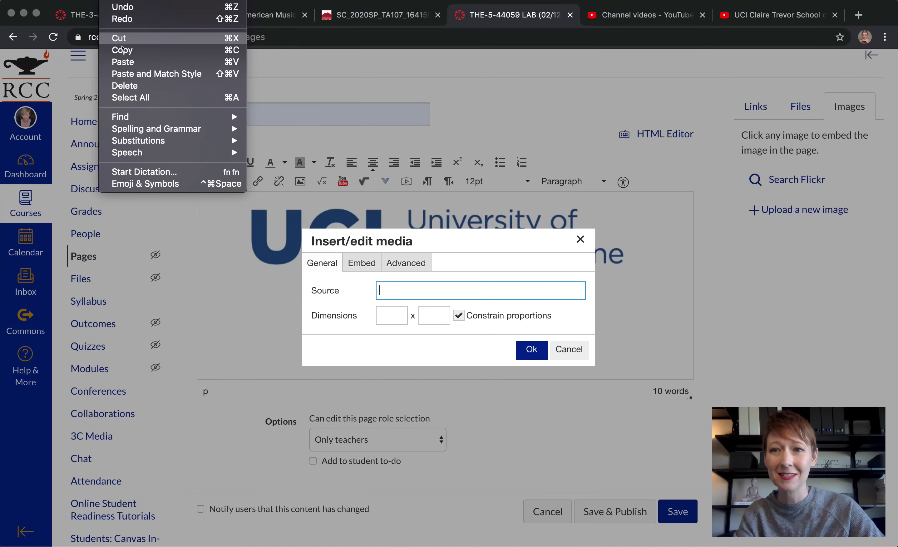
left_click(122, 63)
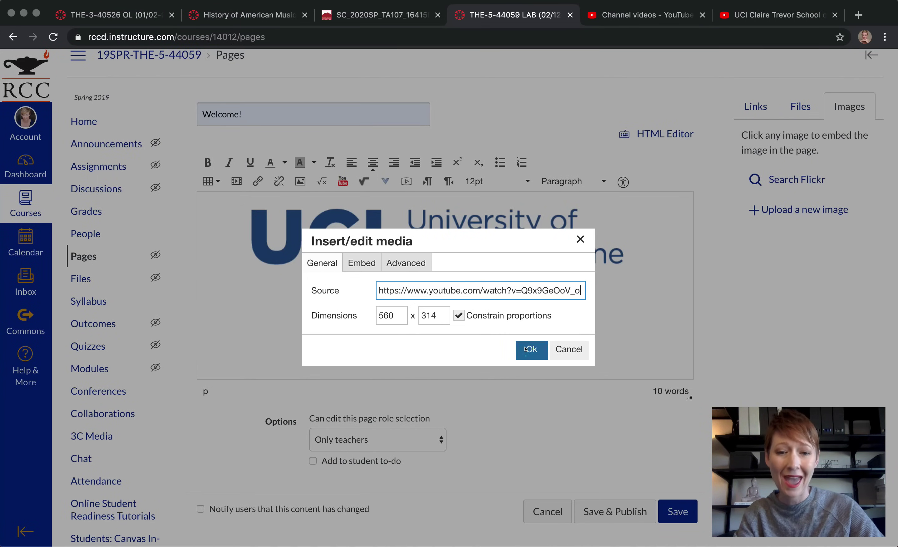
left_click(523, 348)
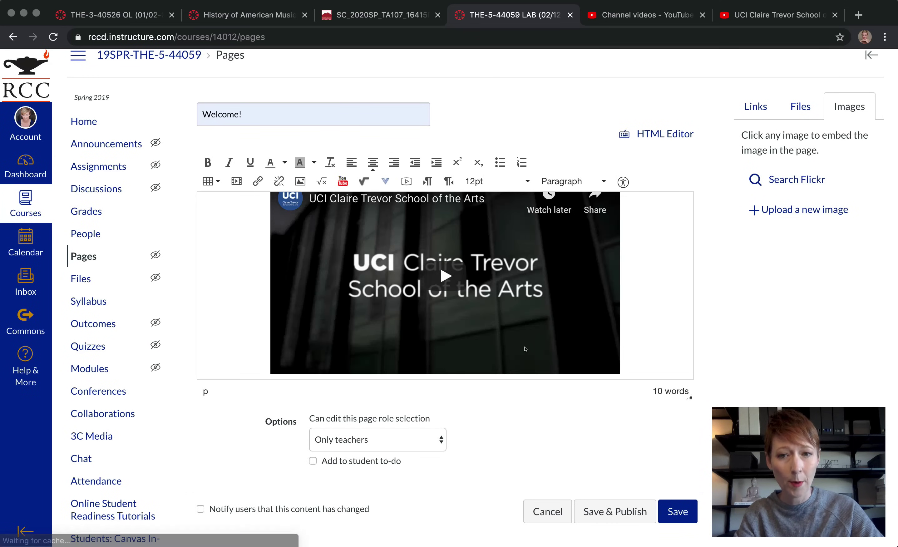
scroll(525, 348, "up", 3)
scroll(525, 349, "up", 1)
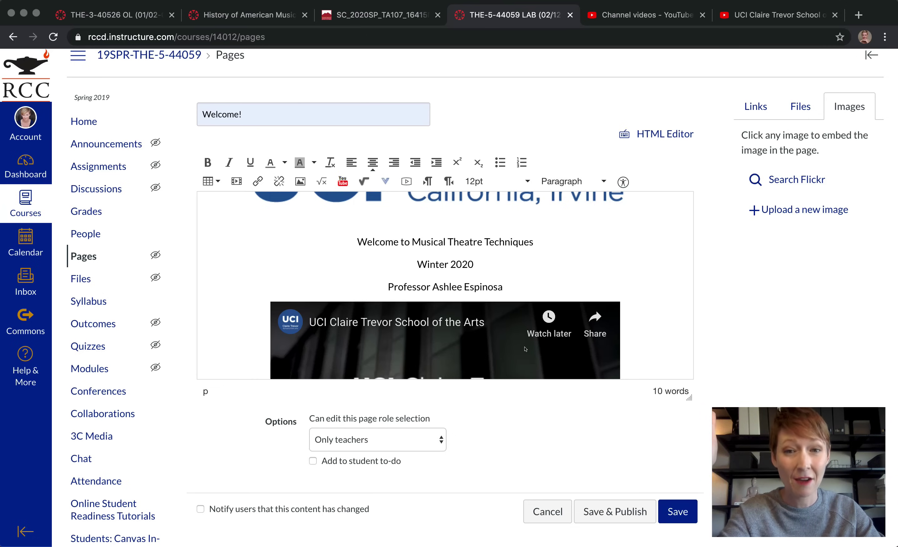
scroll(525, 349, "down", 1)
scroll(525, 350, "up", 3)
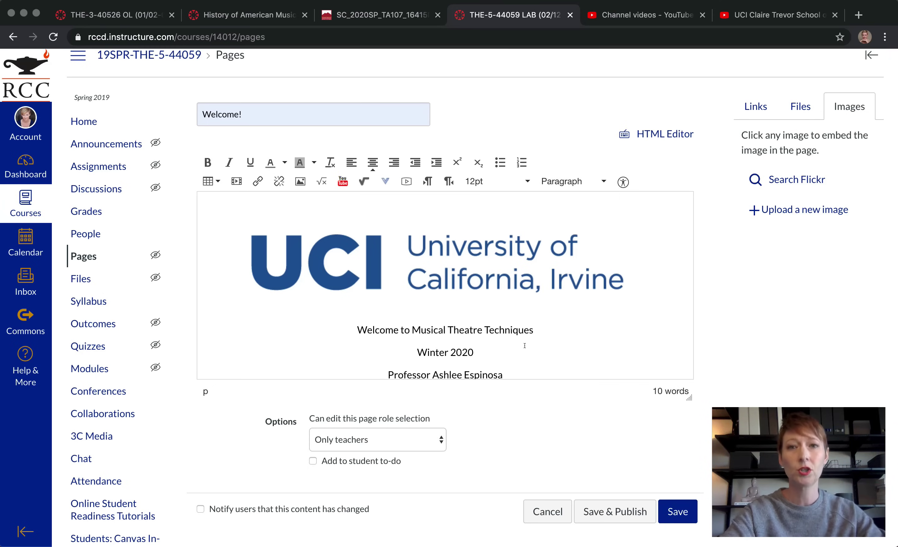
scroll(524, 346, "down", 5)
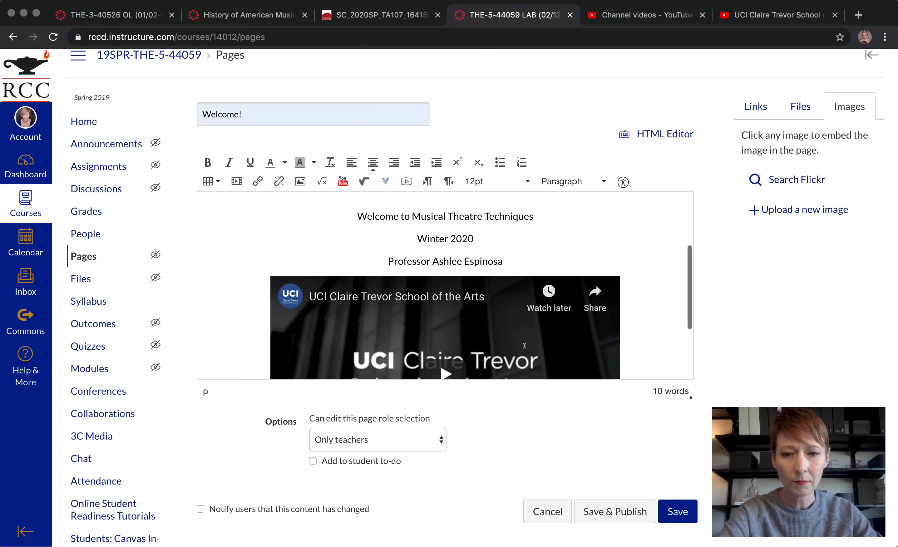
scroll(470, 296, "up", 5)
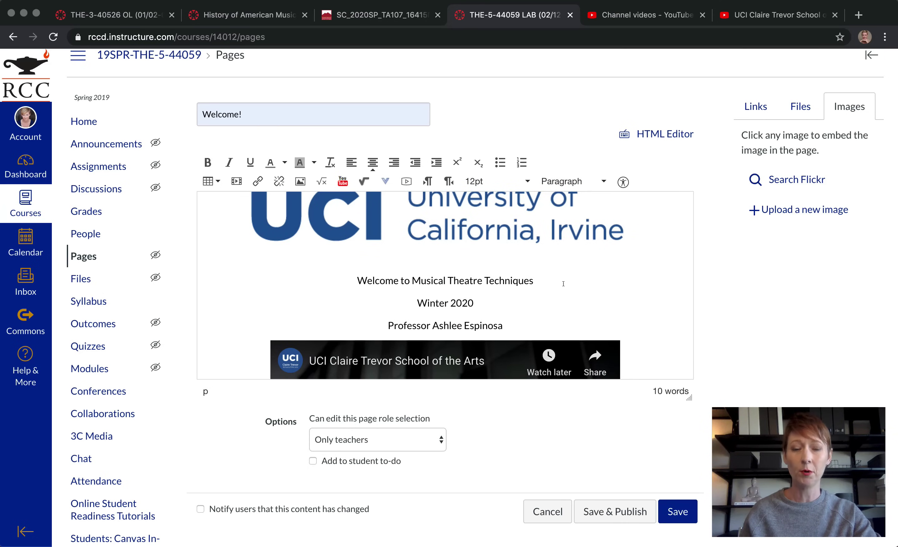
scroll(468, 294, "up", 2)
scroll(563, 284, "down", 8)
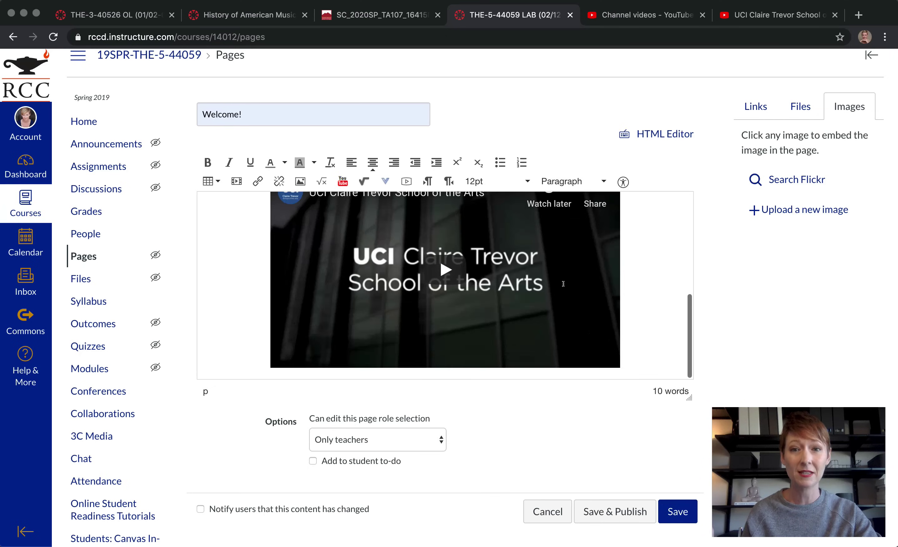
scroll(563, 283, "up", 8)
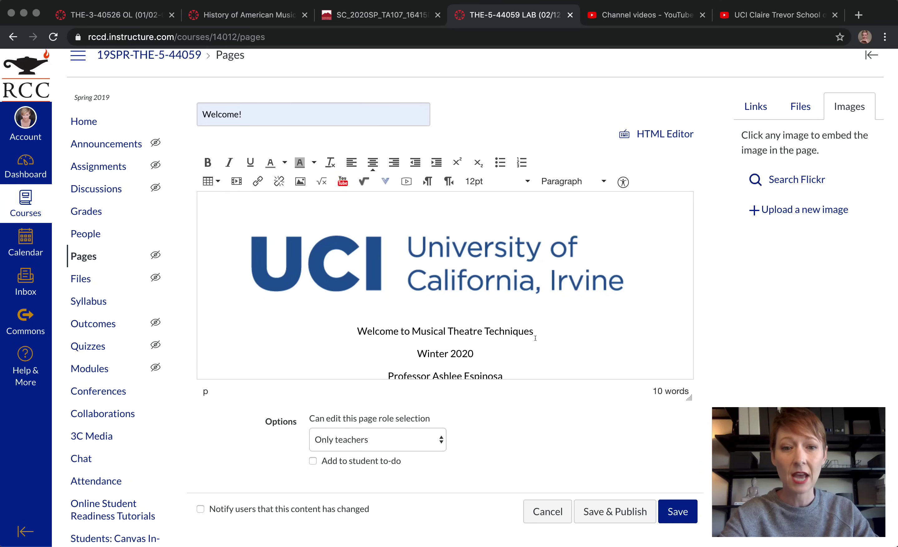
- Make the 'Welcome to Musical Theatre Techniques' line bold and underlined
left_click_drag(535, 332, 355, 329)
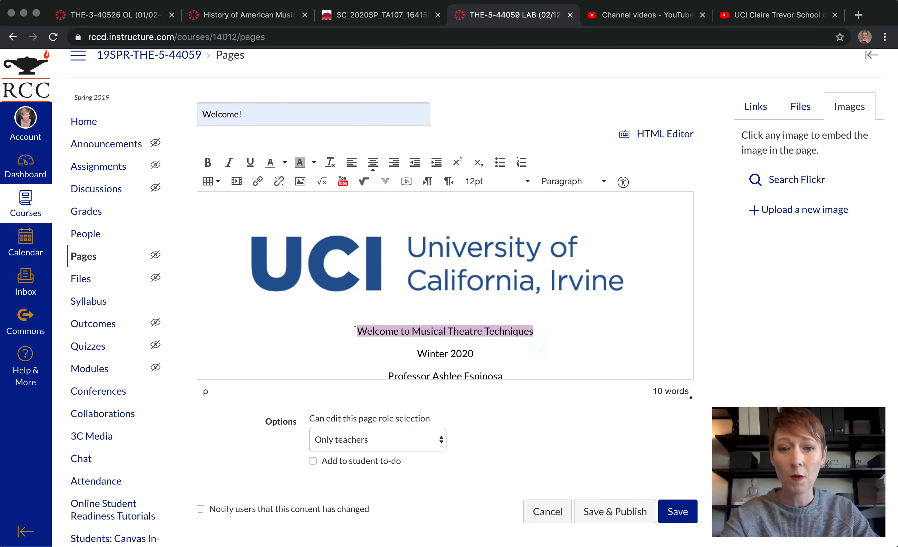
left_click(208, 162)
left_click(244, 160)
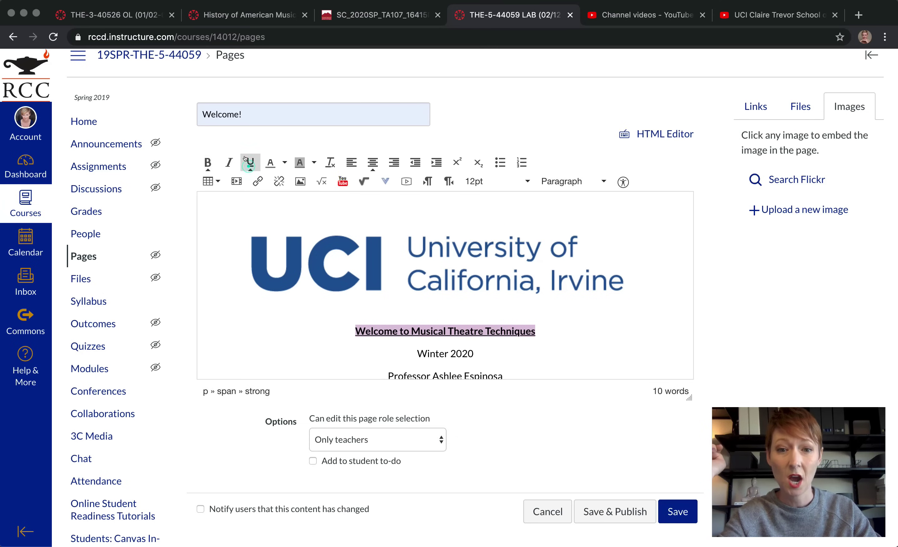
left_click(541, 329)
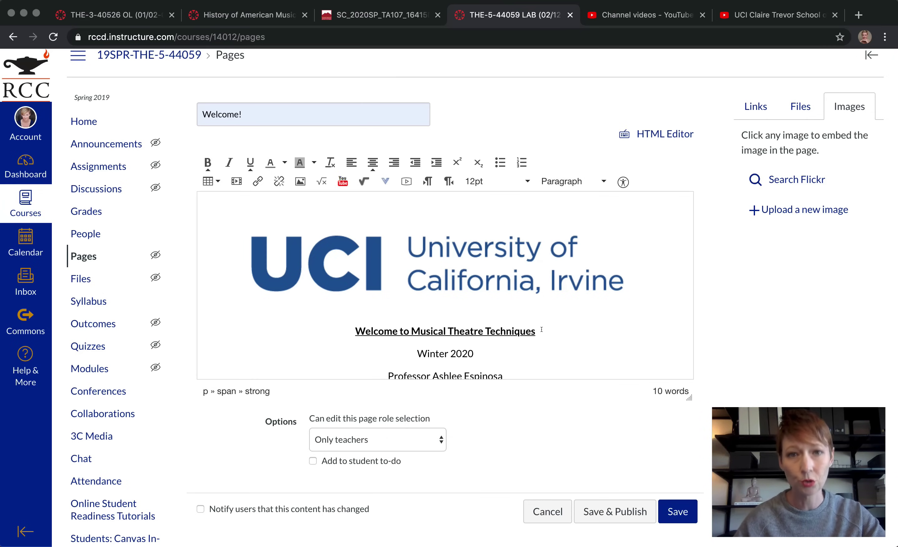
scroll(542, 330, "down", 2)
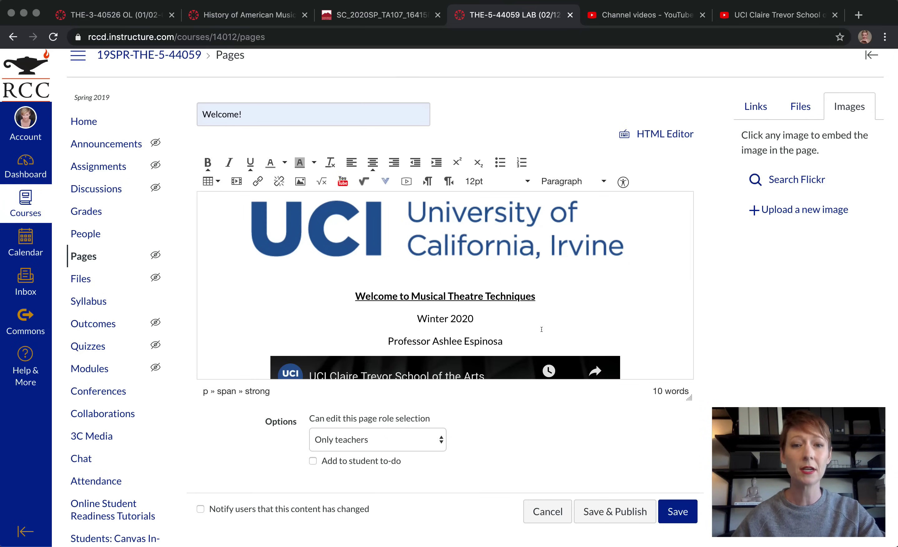
scroll(541, 329, "down", 5)
scroll(532, 294, "up", 6)
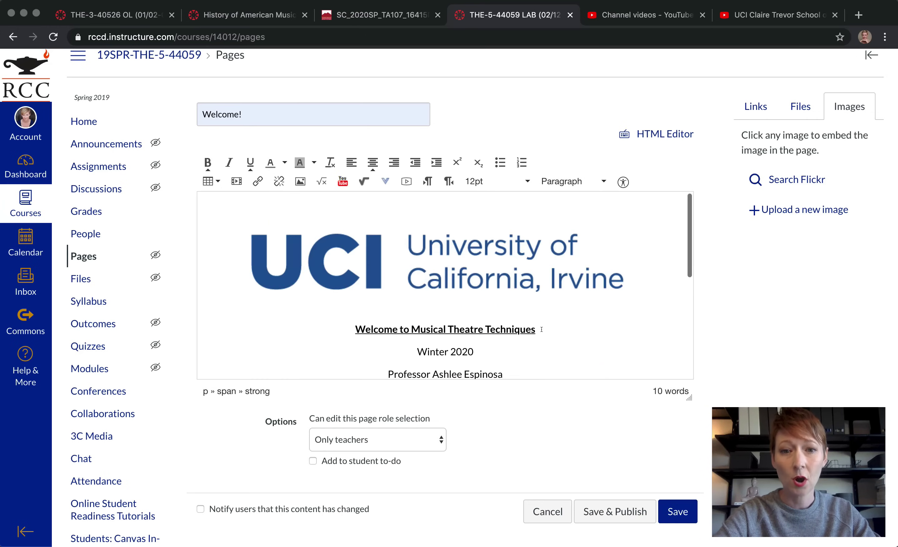
scroll(532, 293, "down", 4)
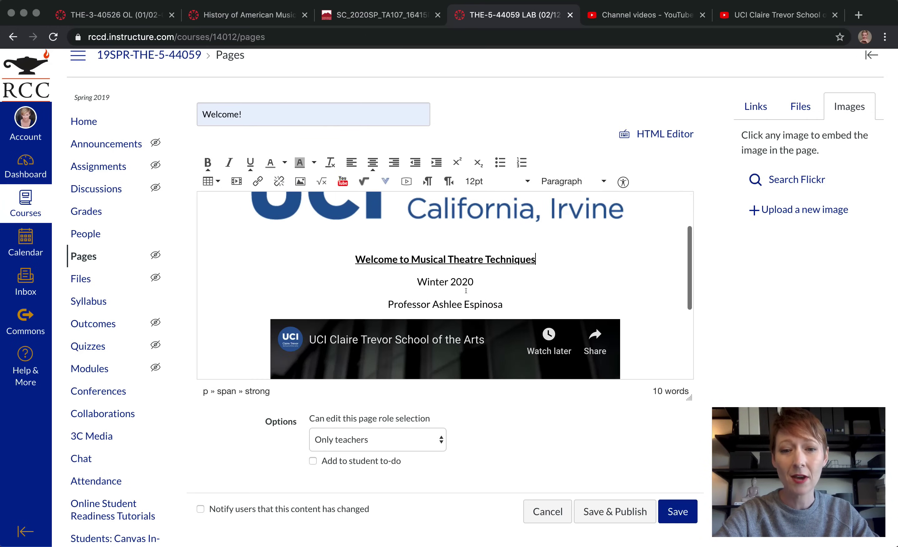
- Paste a left-aligned welcome paragraph ending 'Looking forward to our time together online!' below the professor's name
left_click(516, 298)
key("Return")
key("Return")
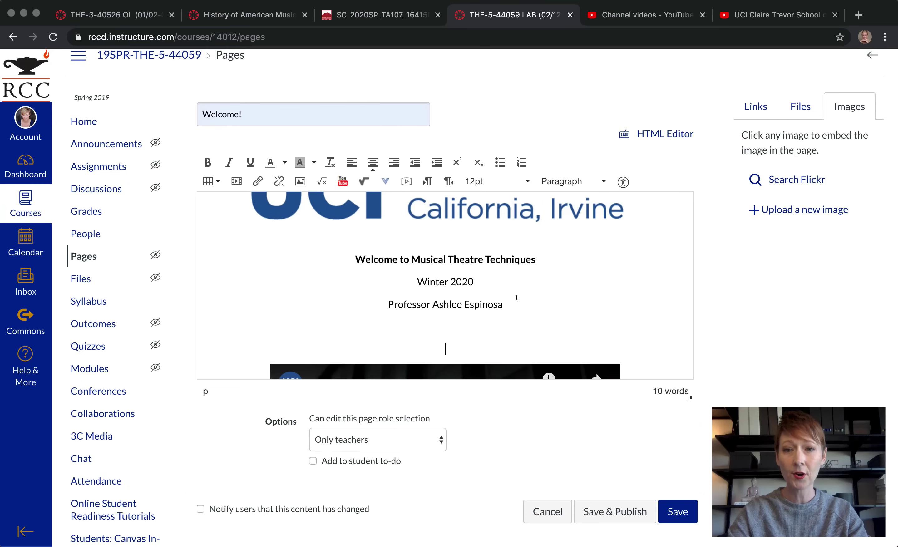
left_click(351, 162)
type("I will uploading content and making it available to you as soon as possible. Please message using the inbox message system here on Canvas for all communication.")
type("Looking forward ")
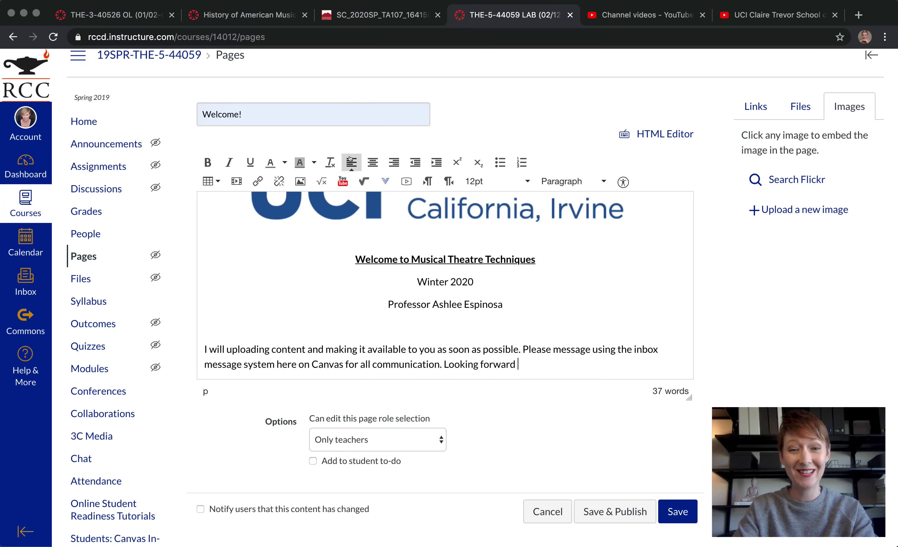
type("to our time tog")
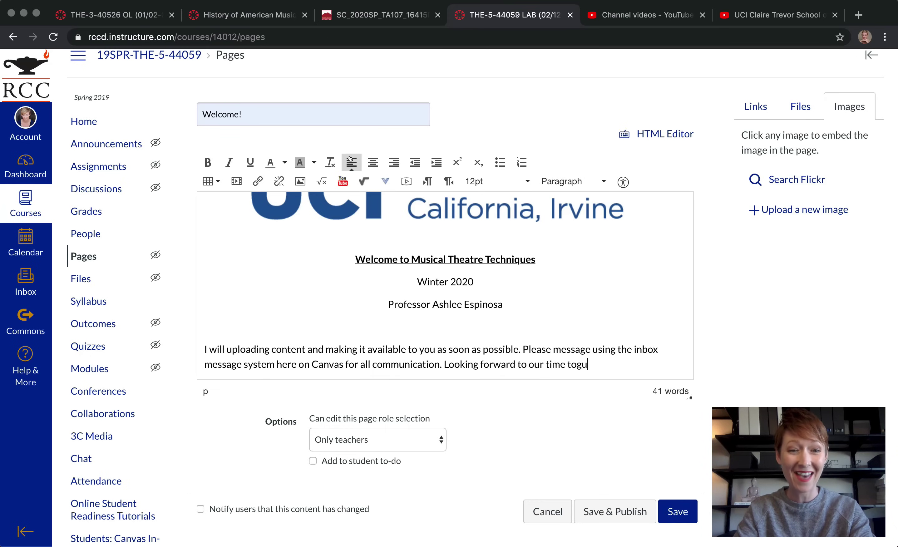
type("ether onl")
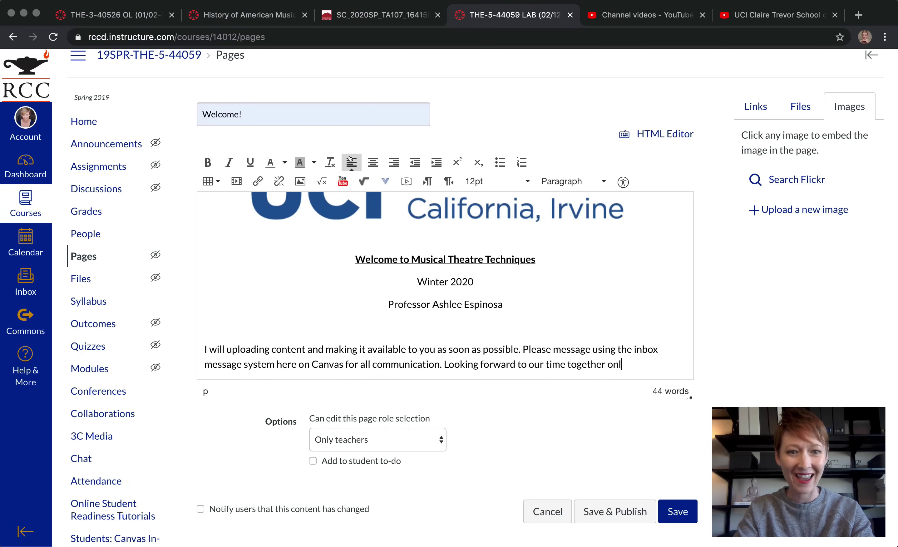
type("ine!")
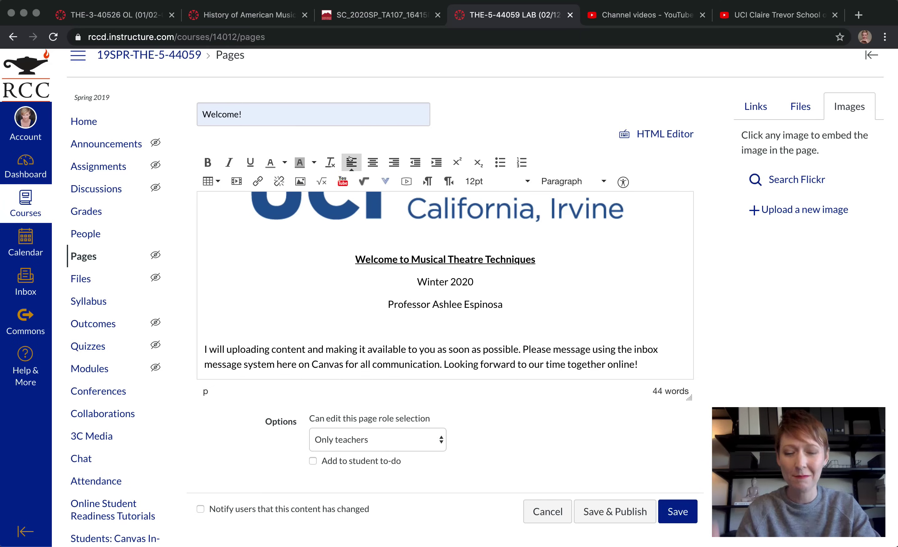
scroll(511, 252, "down", 5)
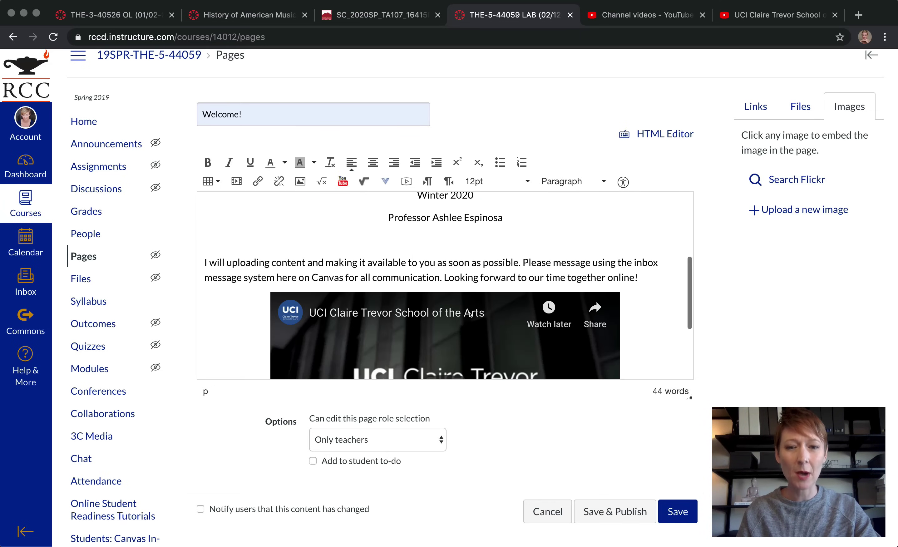
scroll(512, 252, "up", 5)
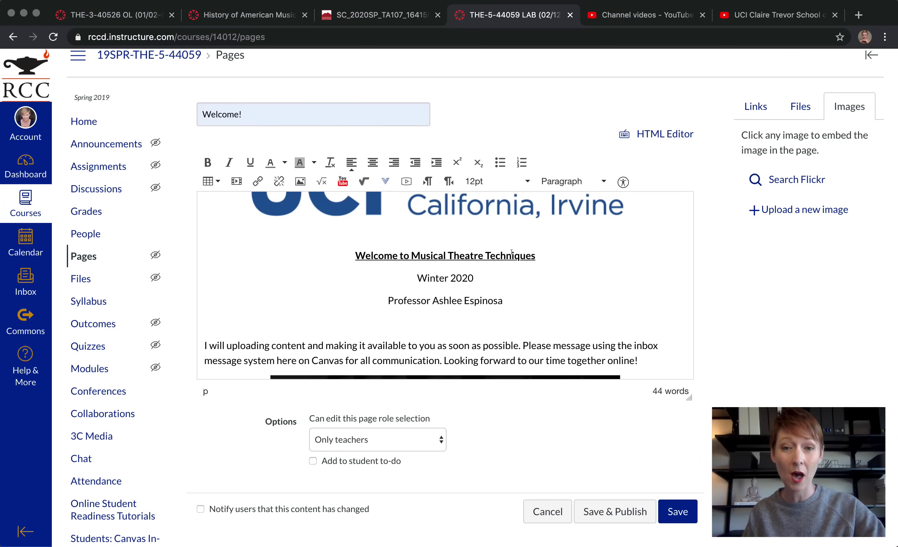
scroll(543, 279, "down", 3)
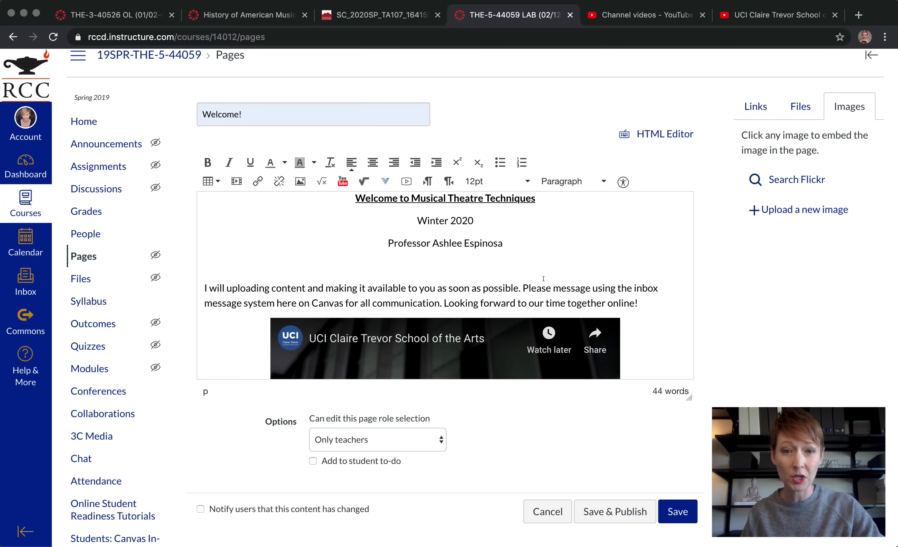
- Add a centred empty line below the welcome paragraph
key("Return")
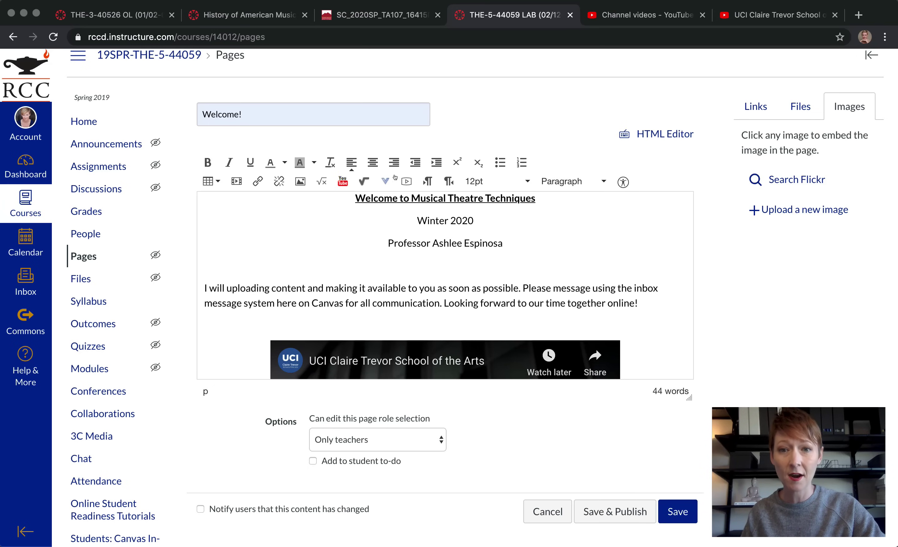
left_click(373, 162)
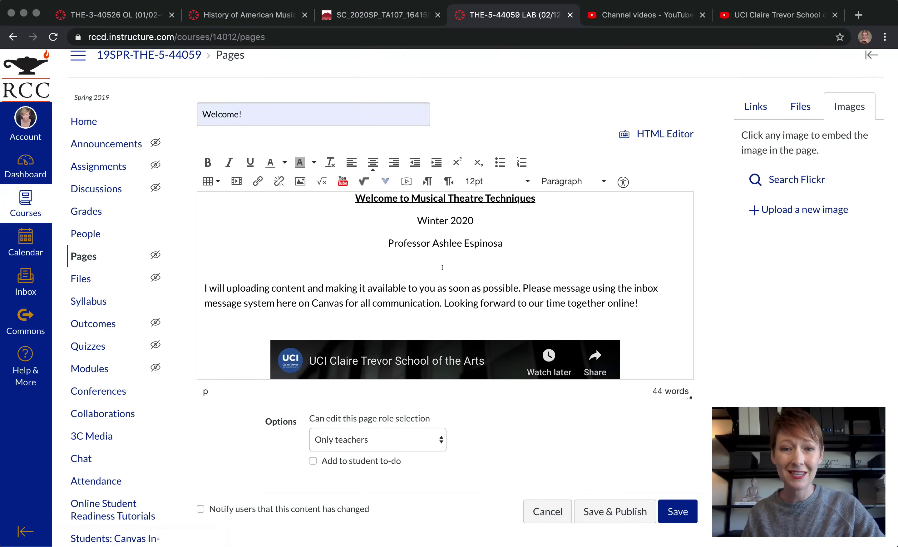
scroll(441, 269, "down", 2)
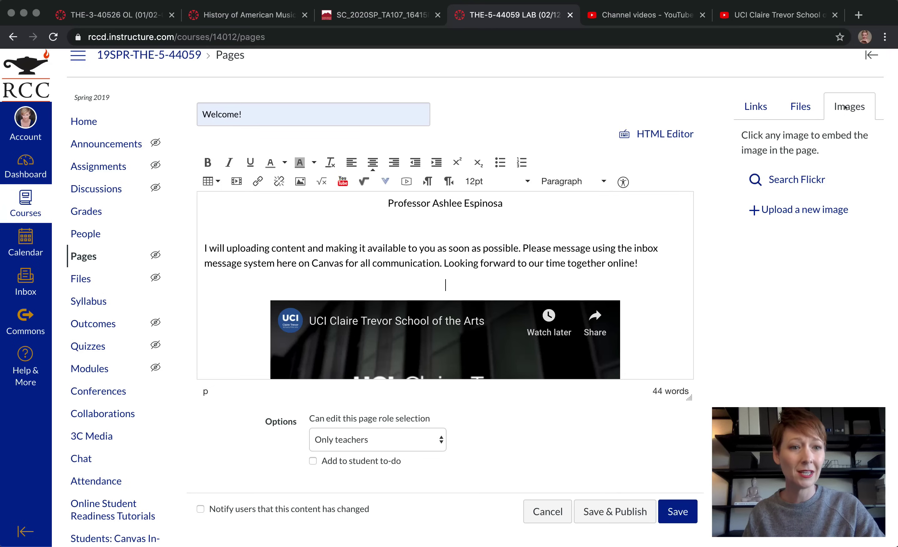
- Choose an edited portrait JPG from Dropbox's Edited Photos folder as a new image upload
left_click(802, 209)
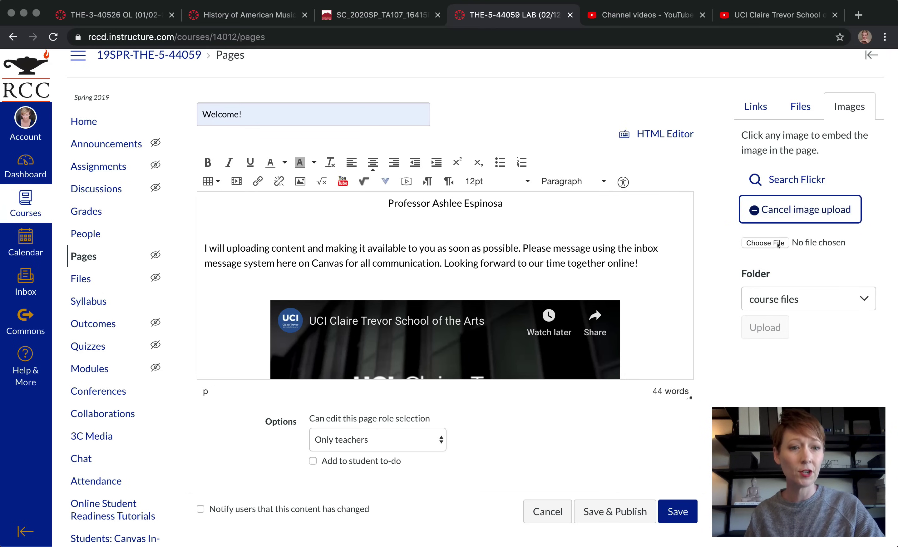
left_click(774, 243)
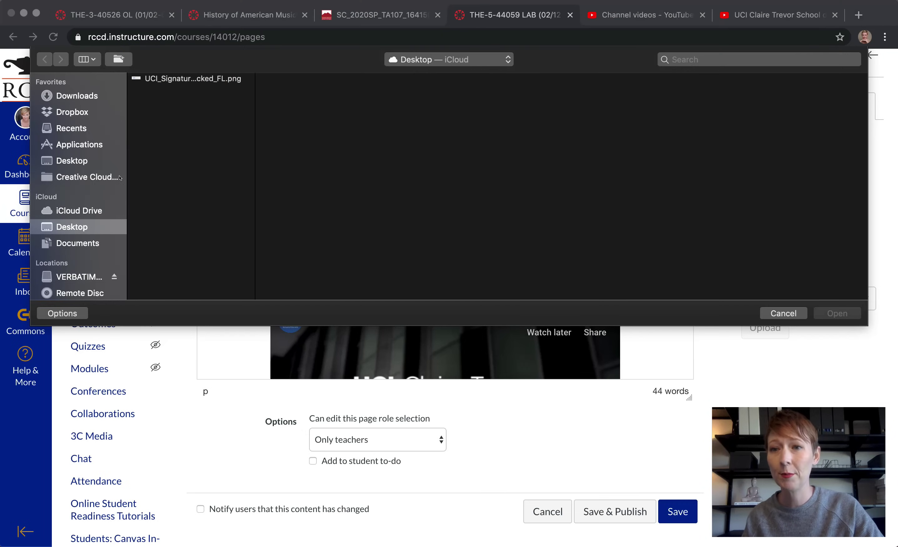
left_click(77, 211)
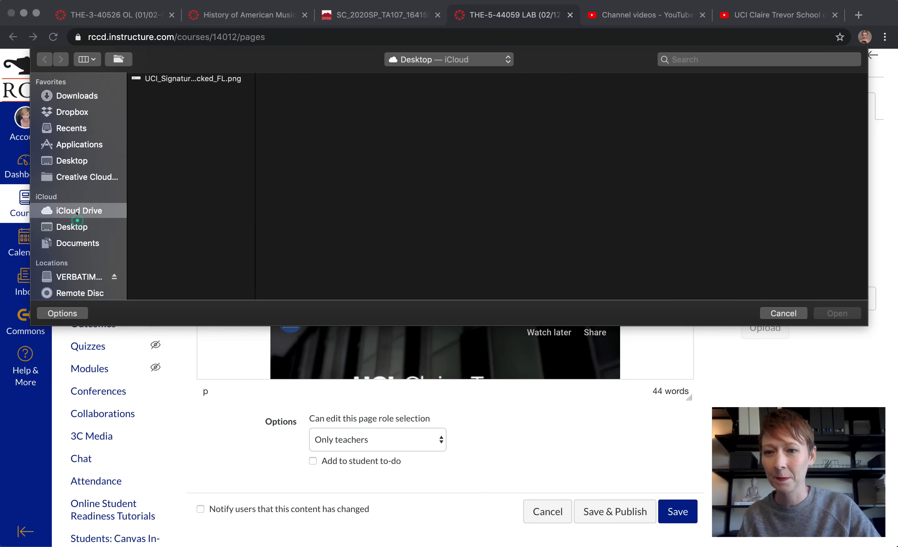
left_click(85, 114)
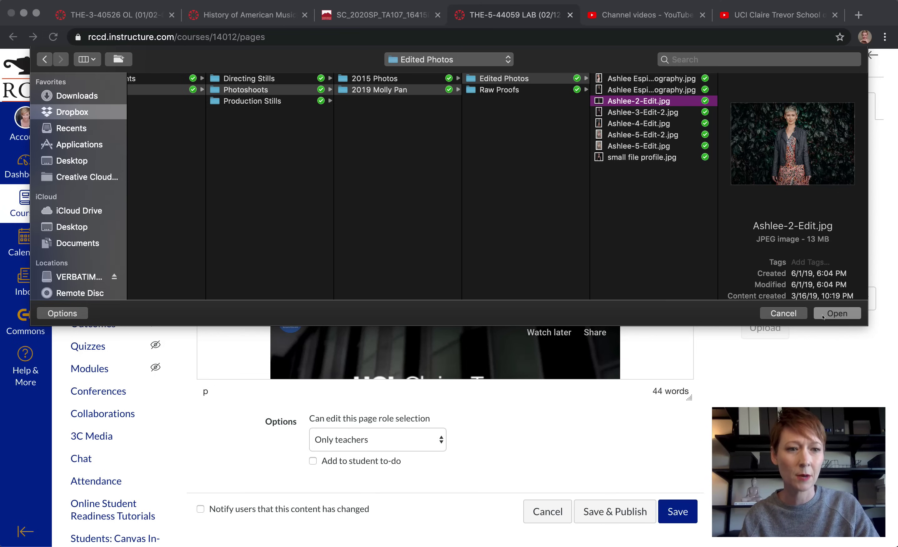
left_click(836, 313)
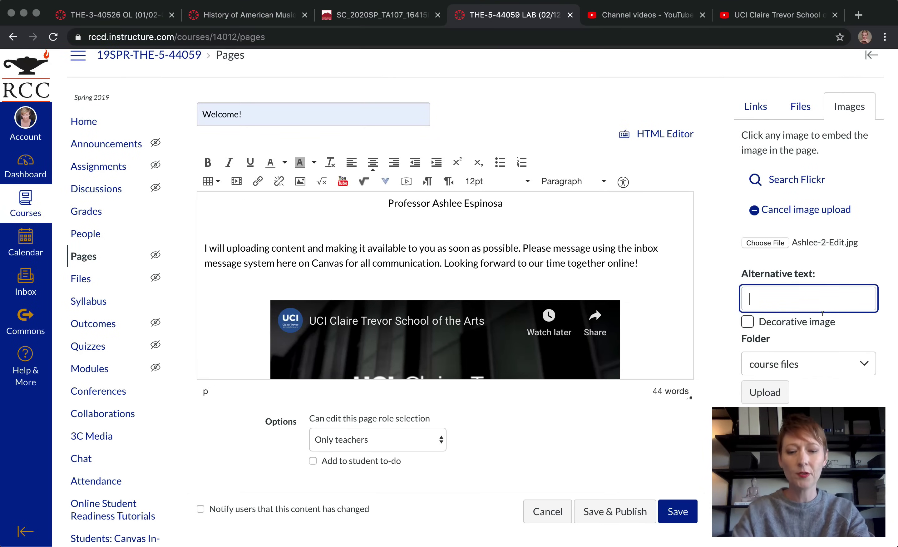
- Add alt text identifying the photo as the instructor's picture and upload it
type("ashlee")
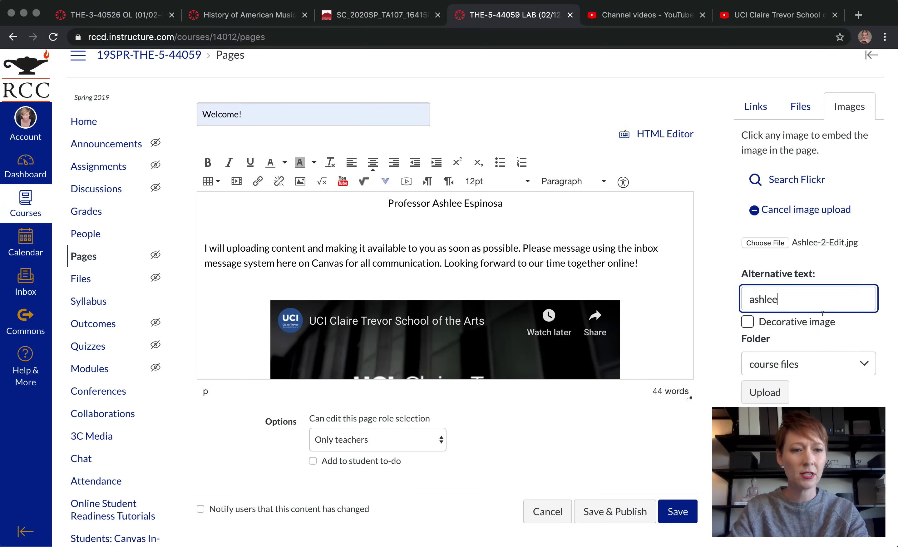
type("'s picture")
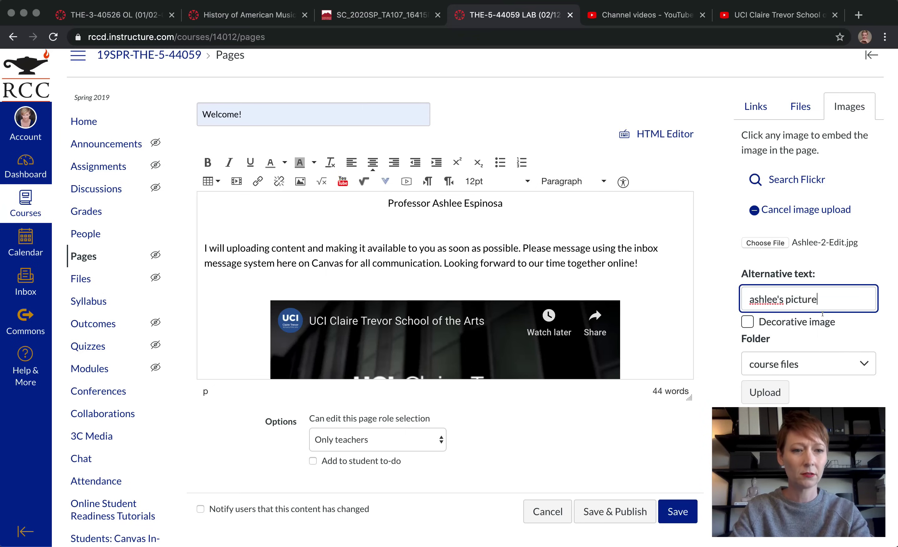
left_click(774, 392)
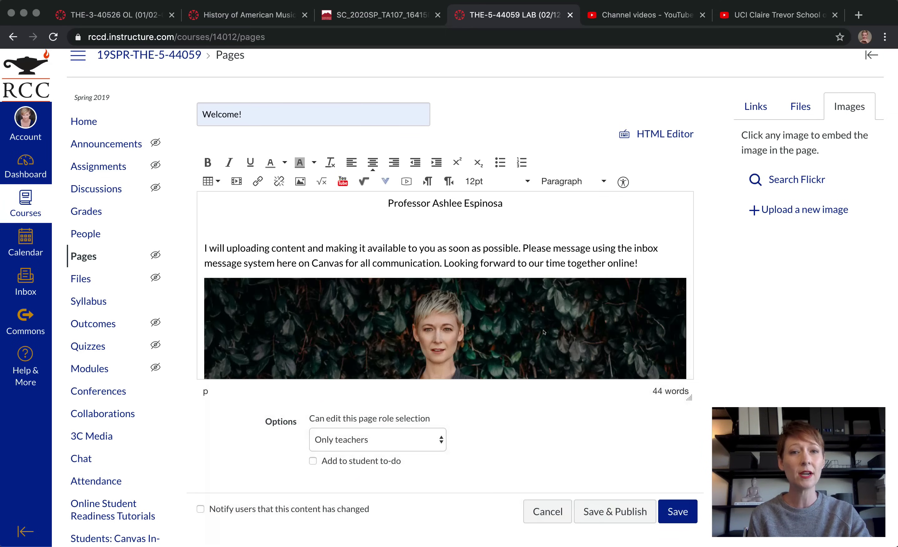
- Scroll the editor to check the portrait inserted below the welcome paragraph
scroll(579, 323, "down", 5)
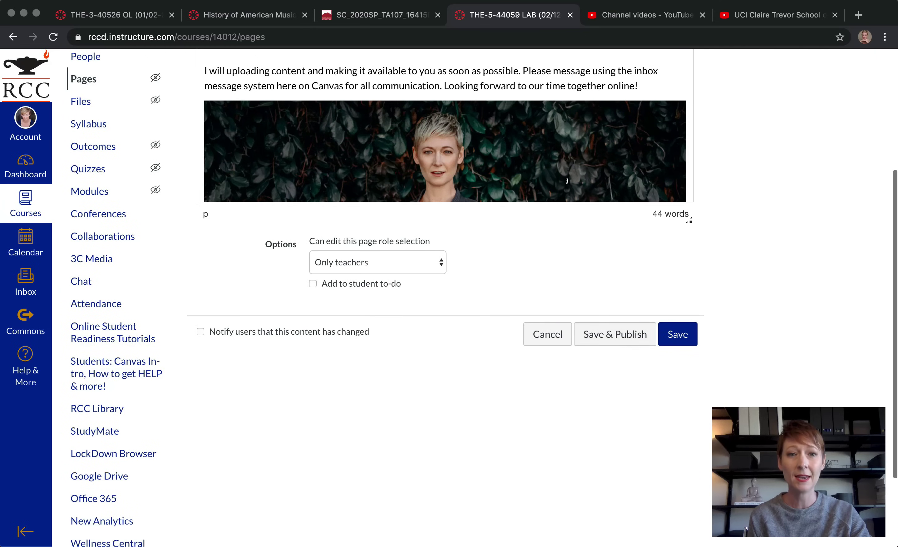
scroll(566, 177, "up", 3)
scroll(566, 178, "down", 3)
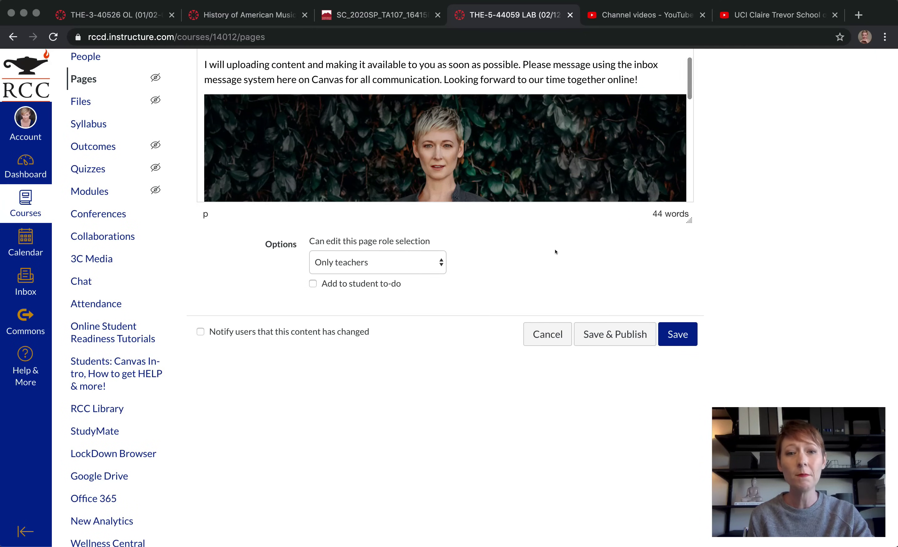
scroll(554, 249, "up", 3)
- Shrink the instructor portrait to about 457×305 pixels so it sits small and centred above the UCI video
left_click(555, 251)
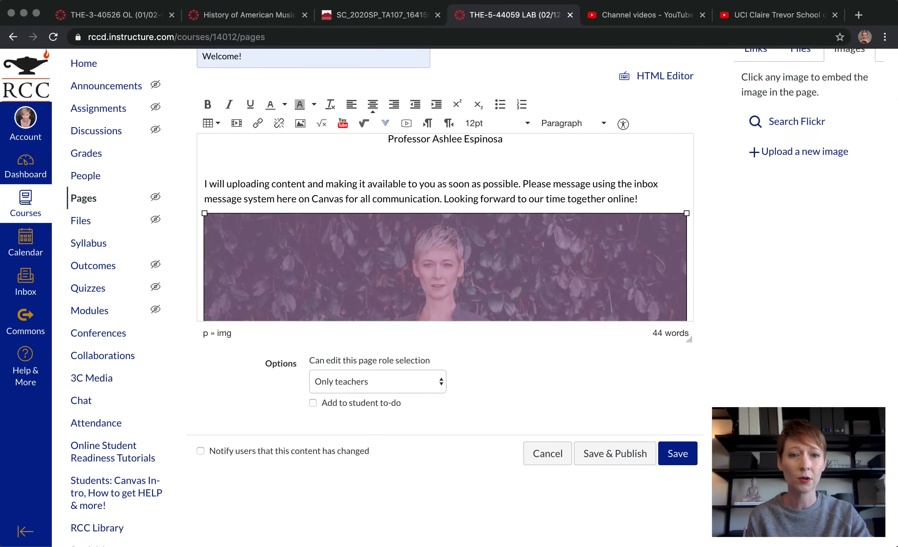
scroll(617, 245, "up", 2)
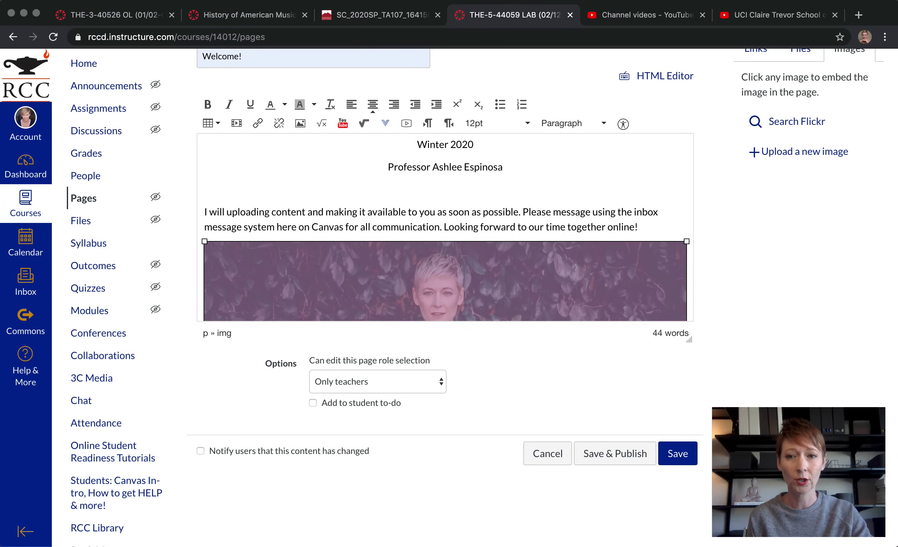
left_click_drag(685, 242, 540, 259)
scroll(572, 221, "down", 3)
left_click_drag(614, 143, 491, 281)
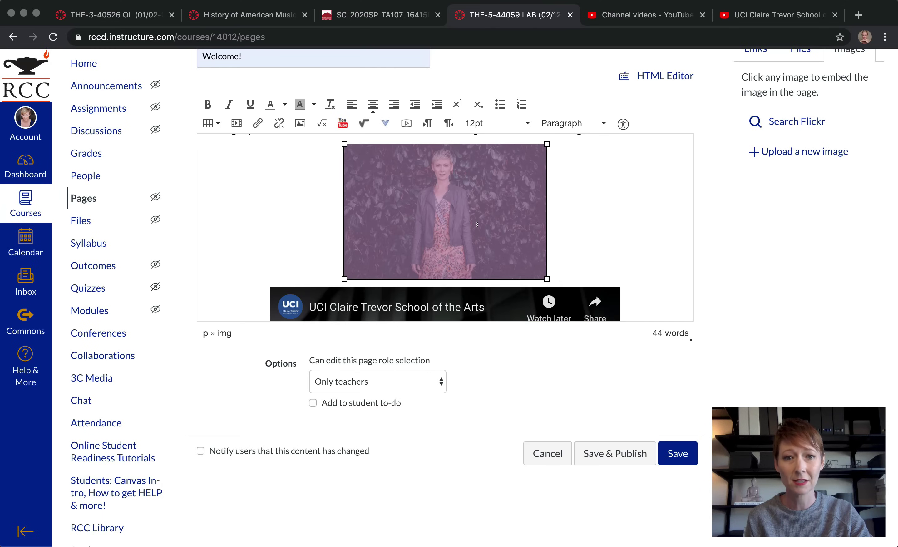
left_click_drag(547, 144, 513, 166)
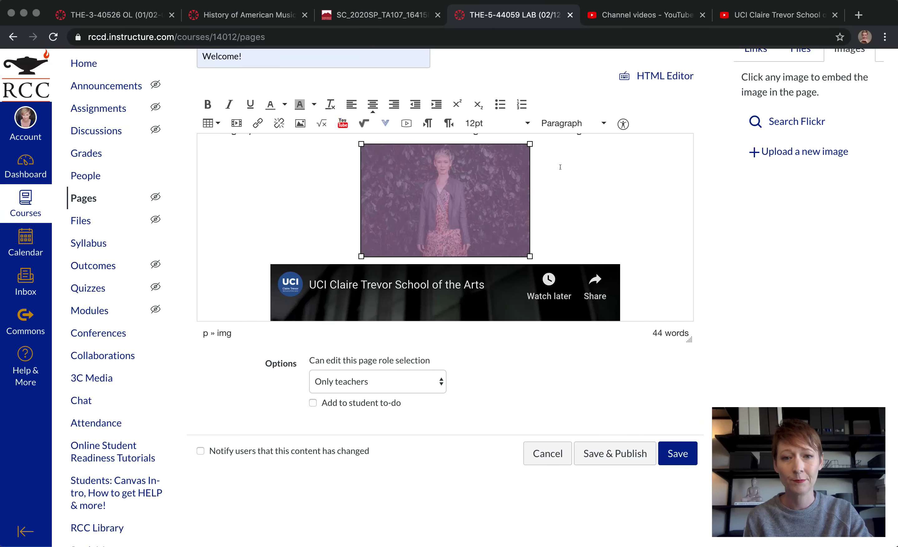
left_click(620, 173)
scroll(621, 174, "up", 5)
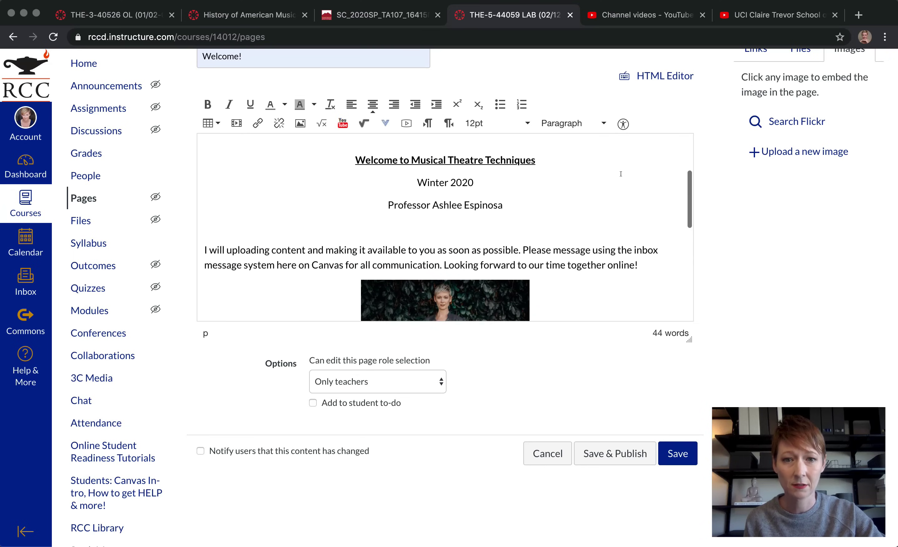
scroll(559, 243, "down", 5)
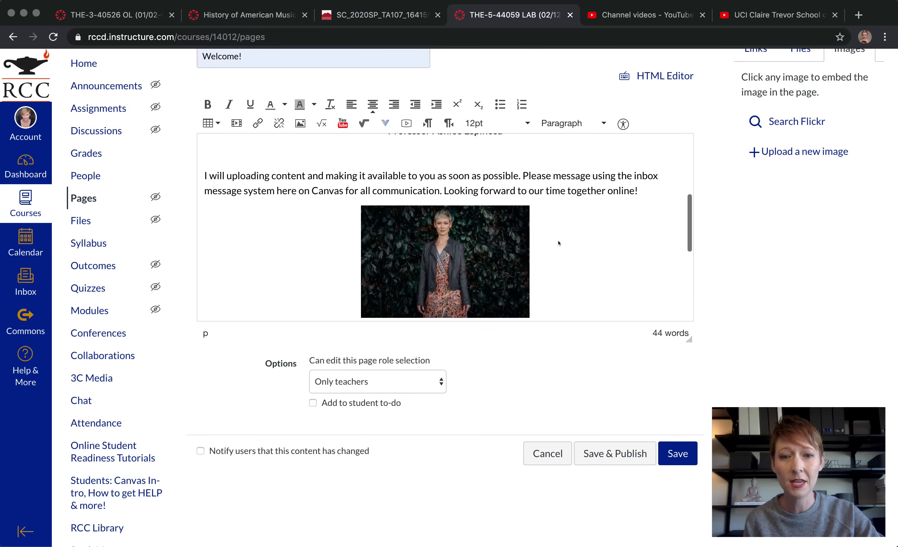
scroll(559, 242, "down", 3)
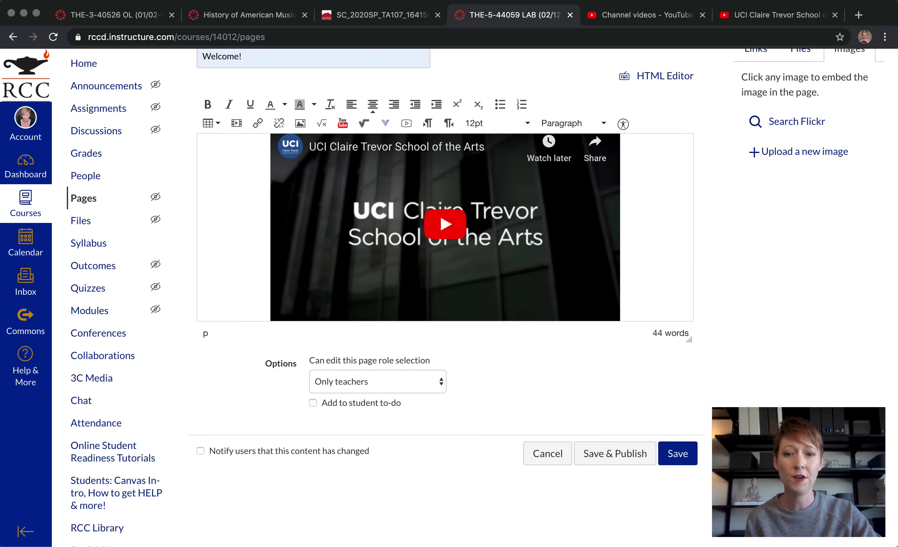
scroll(527, 269, "down", 1)
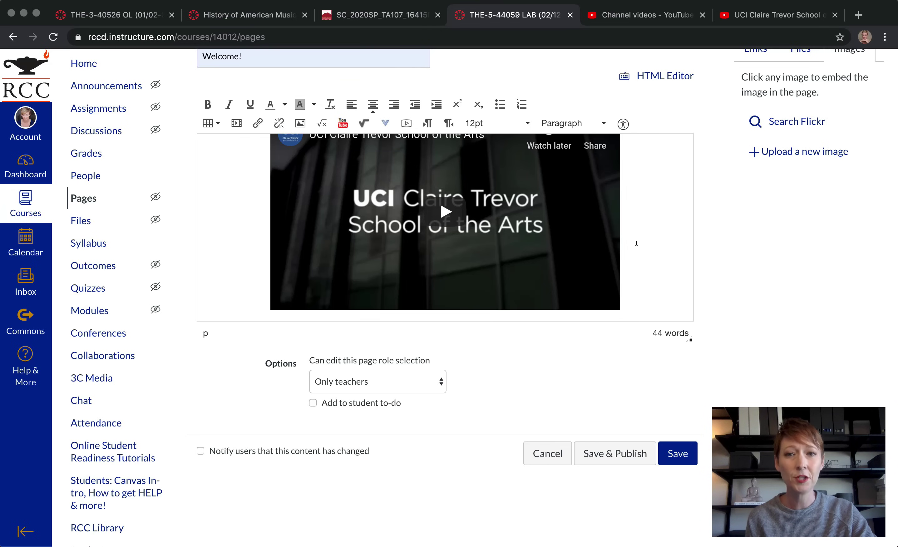
scroll(637, 243, "up", 10)
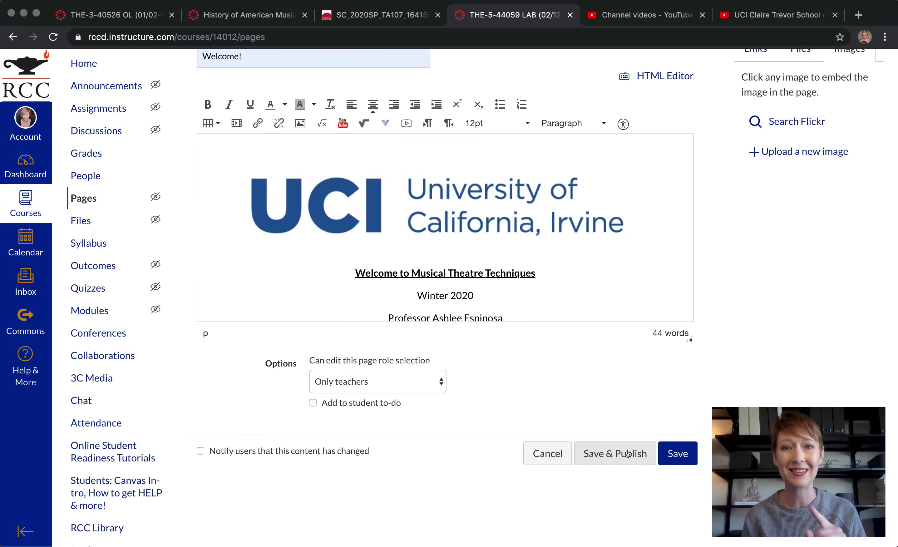
- Save the Welcome! page and review its logo, title, welcome text, photo and YouTube embed
left_click(679, 453)
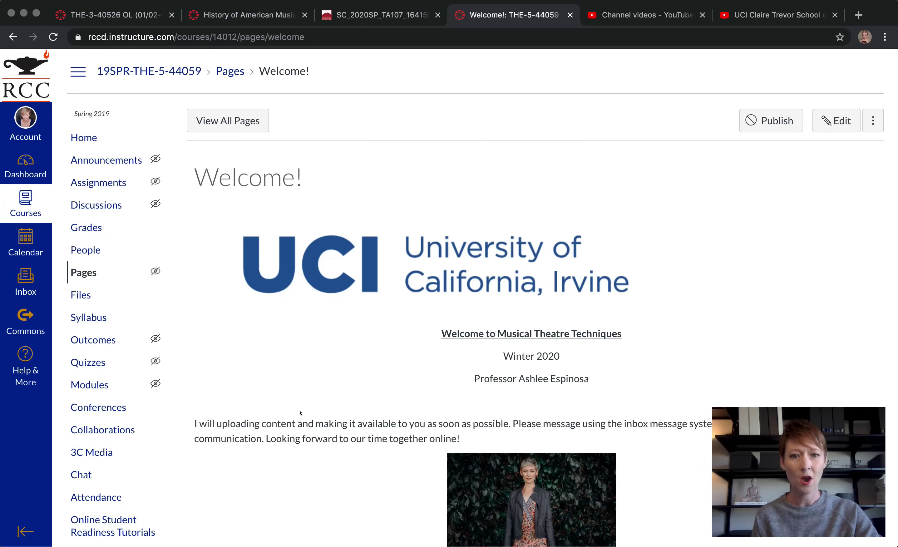
scroll(300, 413, "down", 5)
scroll(381, 406, "down", 6)
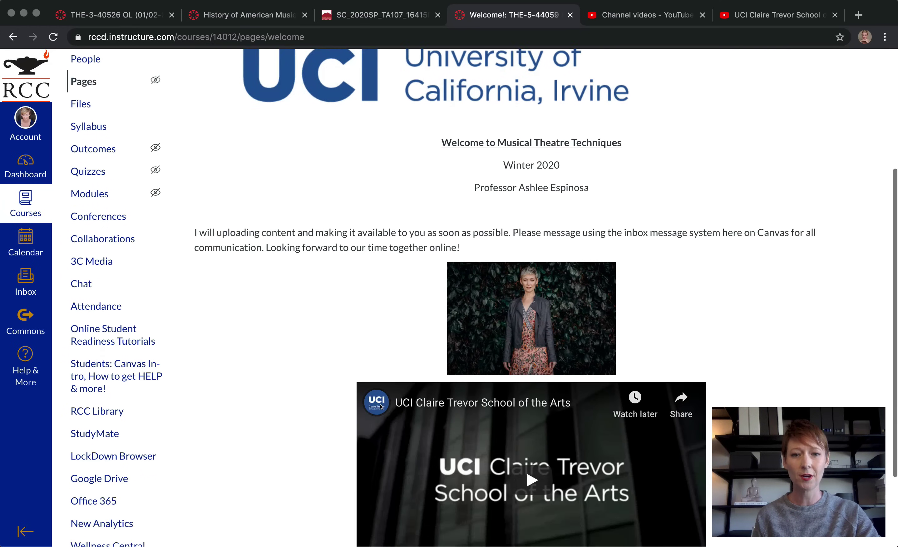
scroll(345, 340, "down", 3)
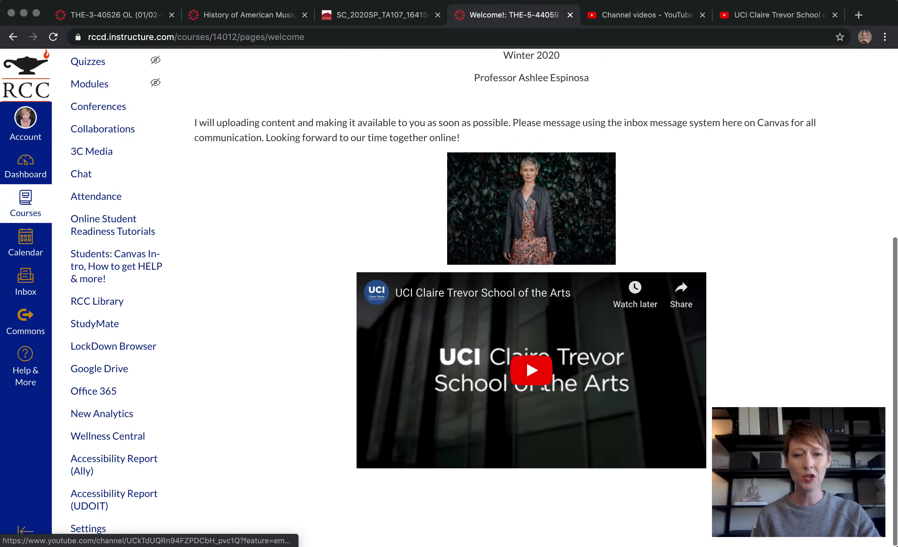
scroll(283, 278, "up", 6)
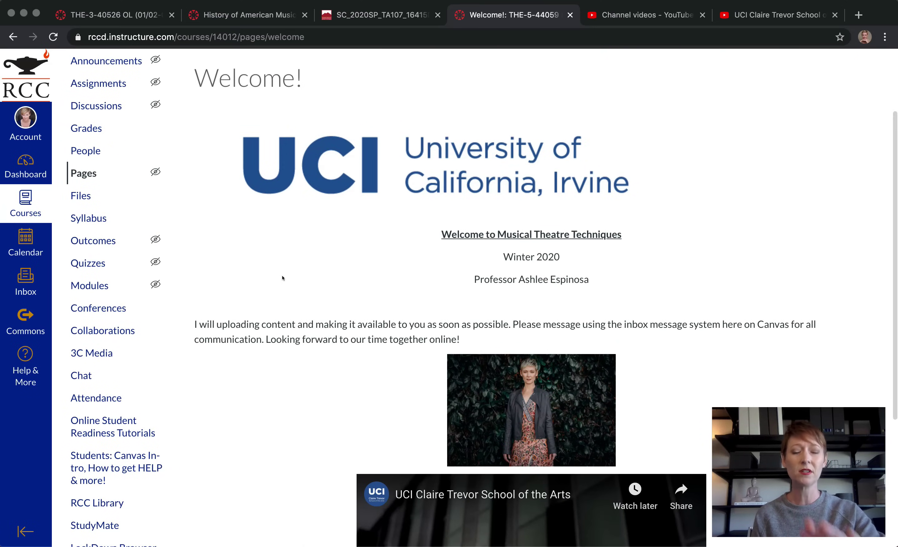
scroll(283, 277, "up", 3)
- Go back to the course Pages list, briefly reopening the Welcome! page on the way
left_click(234, 125)
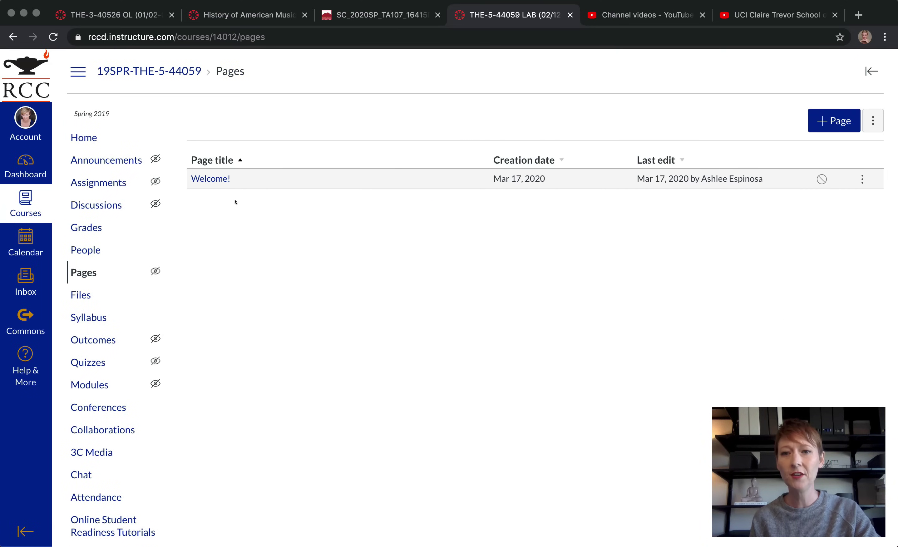
left_click(209, 178)
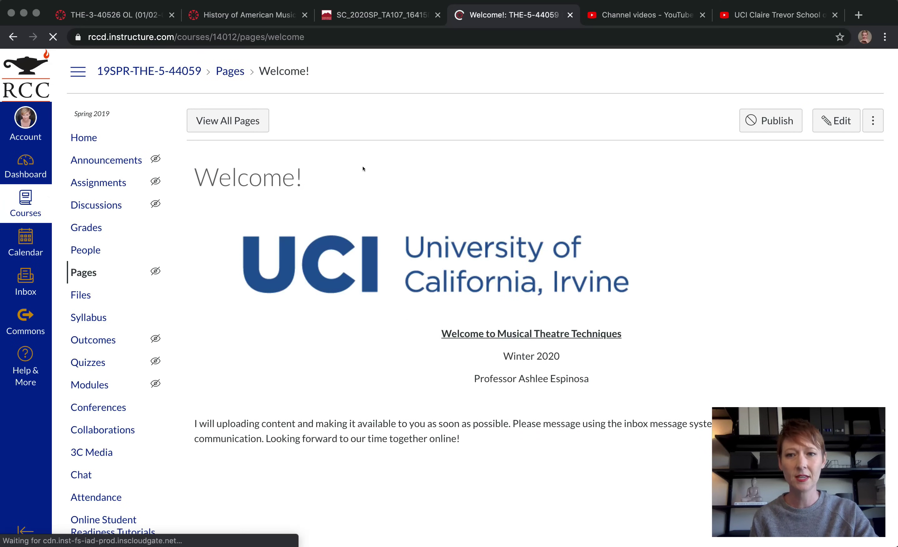
left_click(222, 122)
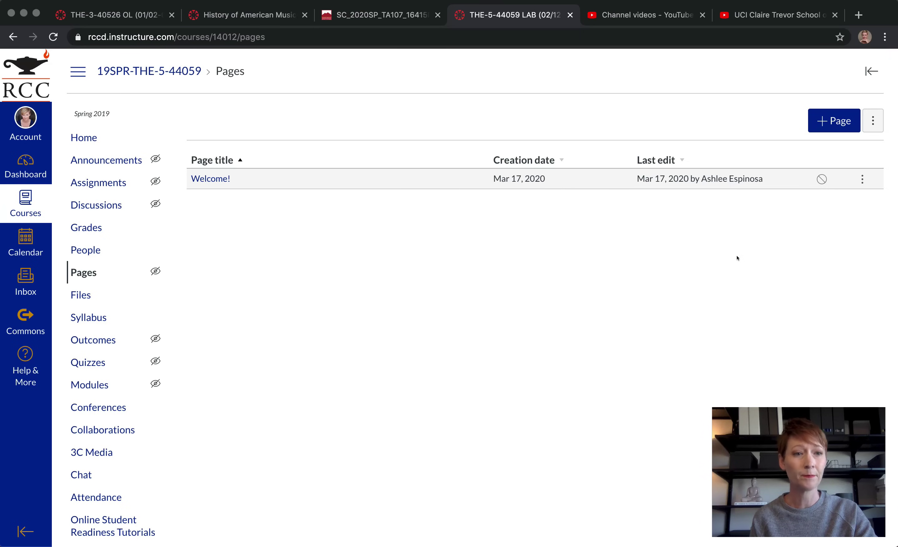
- Publish the Welcome! page and set it as the course Front Page
left_click(818, 177)
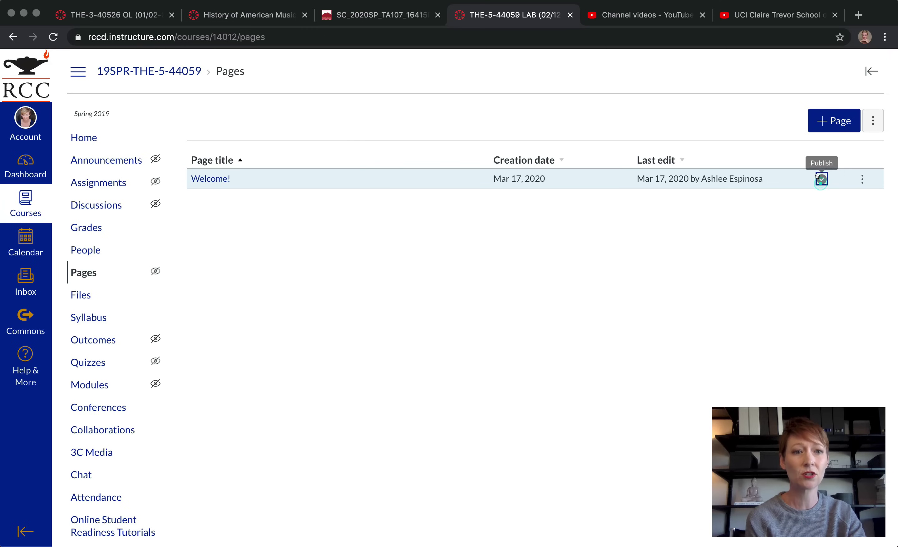
left_click(862, 179)
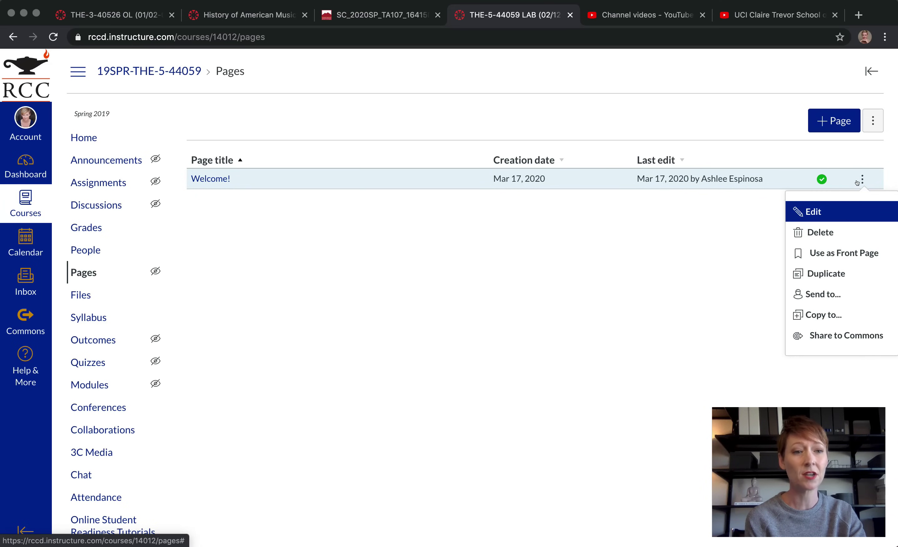
left_click(837, 253)
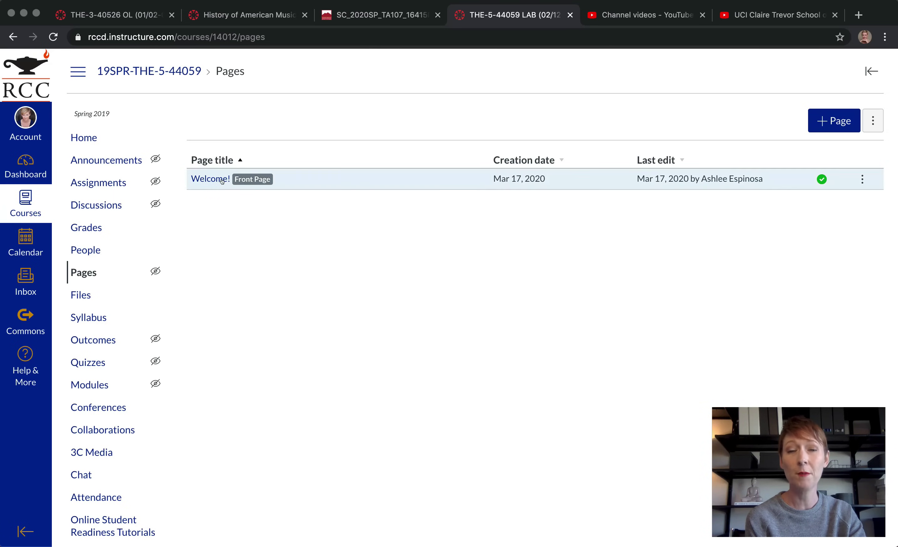
- Set the course home page to display the Pages Front Page
left_click(78, 140)
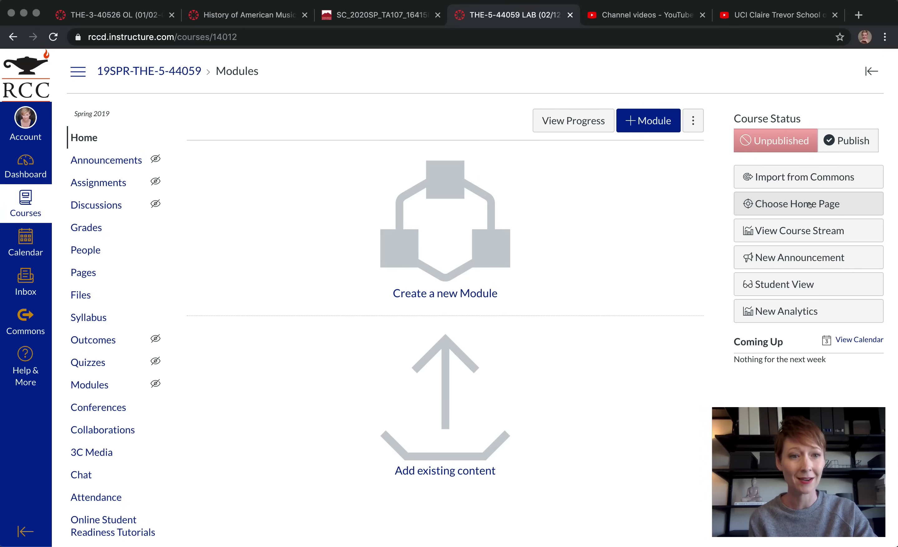
left_click(809, 204)
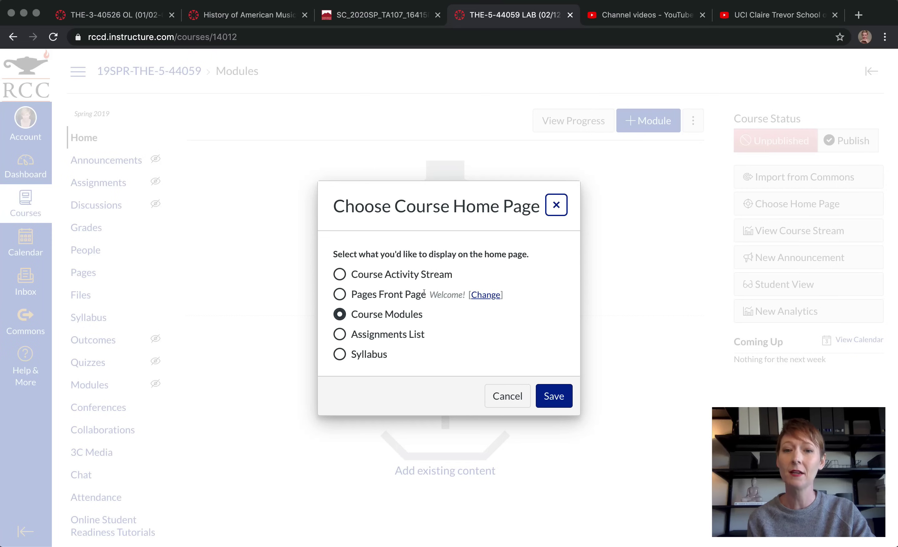
left_click(340, 294)
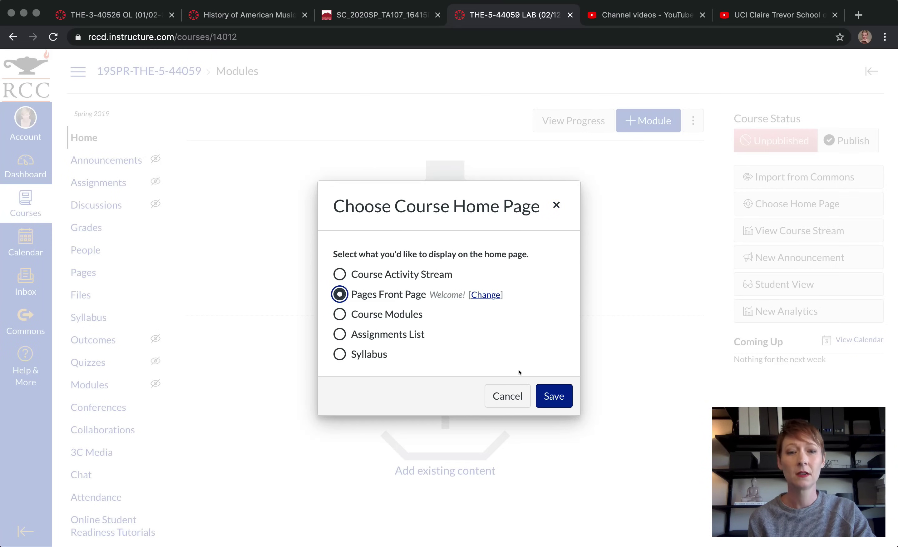
left_click(554, 397)
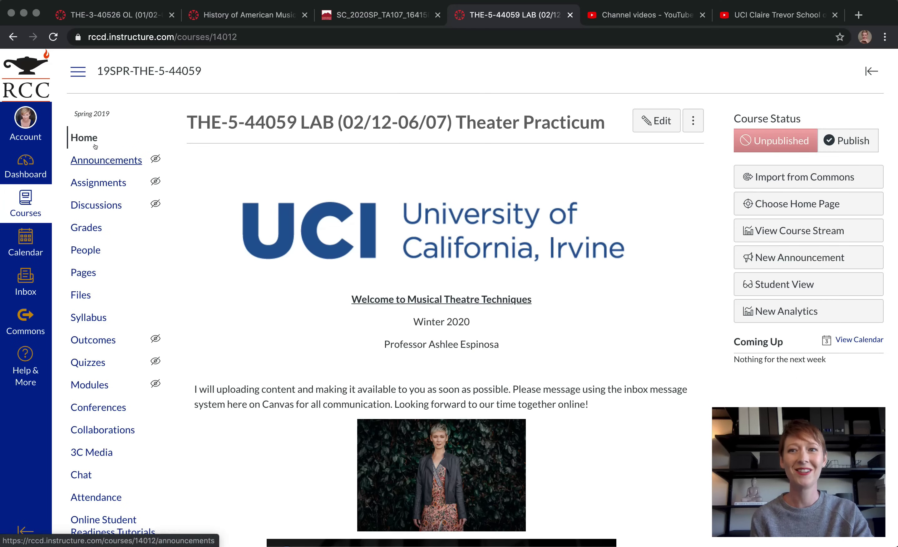
- Look over the new Welcome! home page, then switch to Student View
scroll(584, 309, "down", 8)
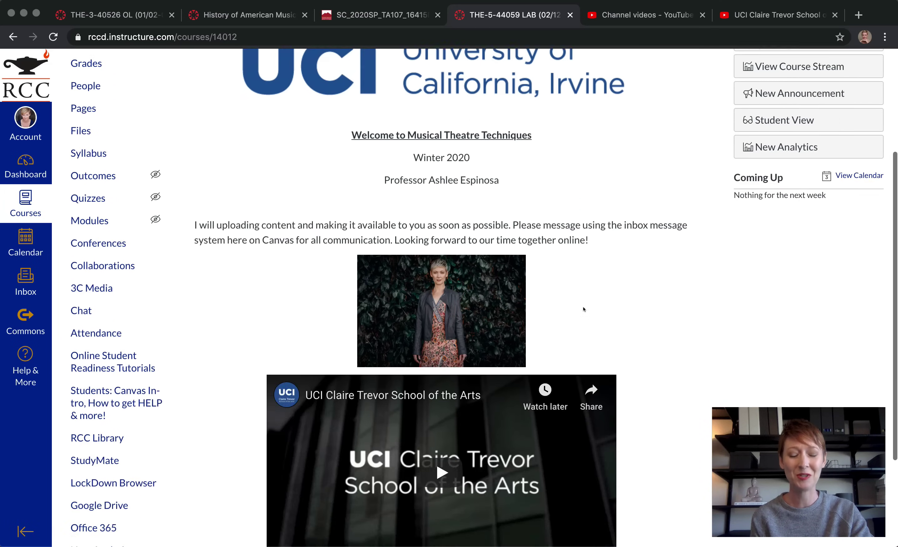
scroll(666, 347, "up", 5)
scroll(666, 347, "up", 3)
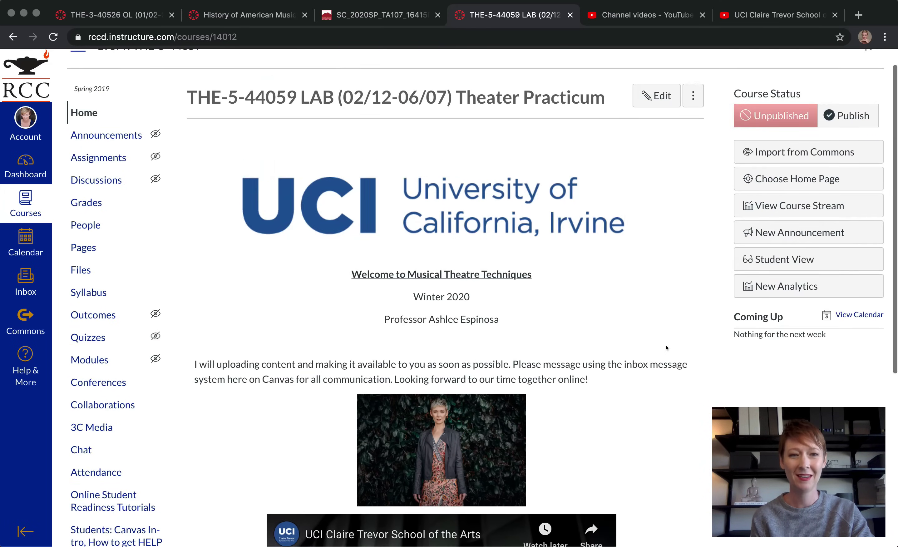
left_click(786, 253)
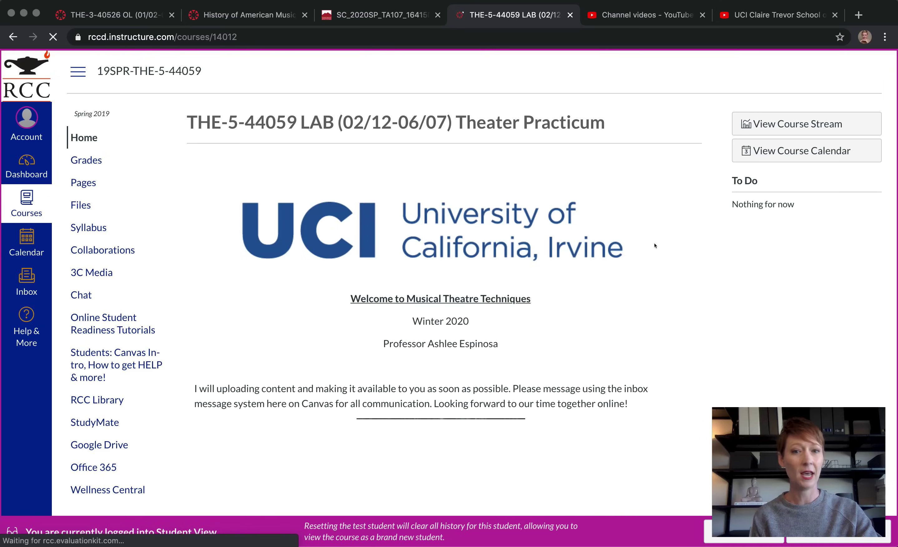
- In Student View, play and pause the embedded UCI video, then return to the course Home
scroll(656, 246, "down", 5)
scroll(655, 246, "down", 2)
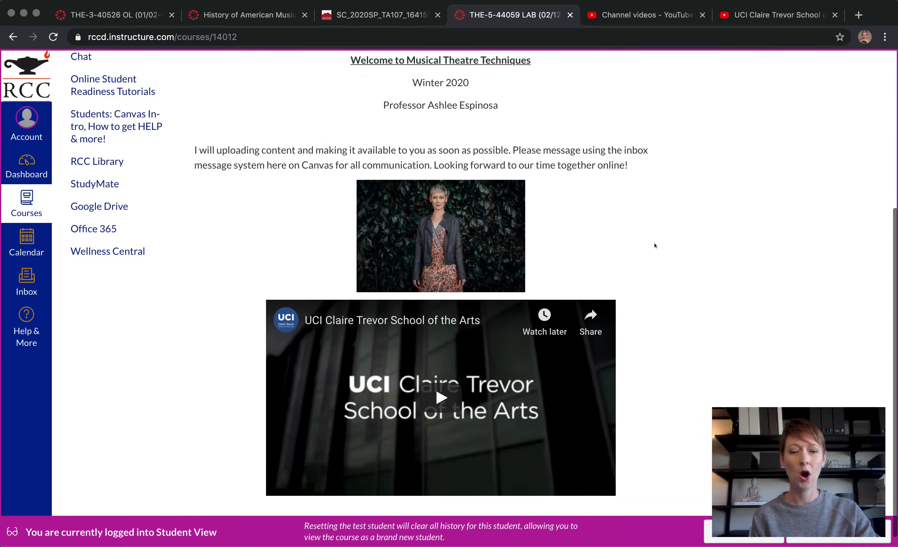
left_click(440, 381)
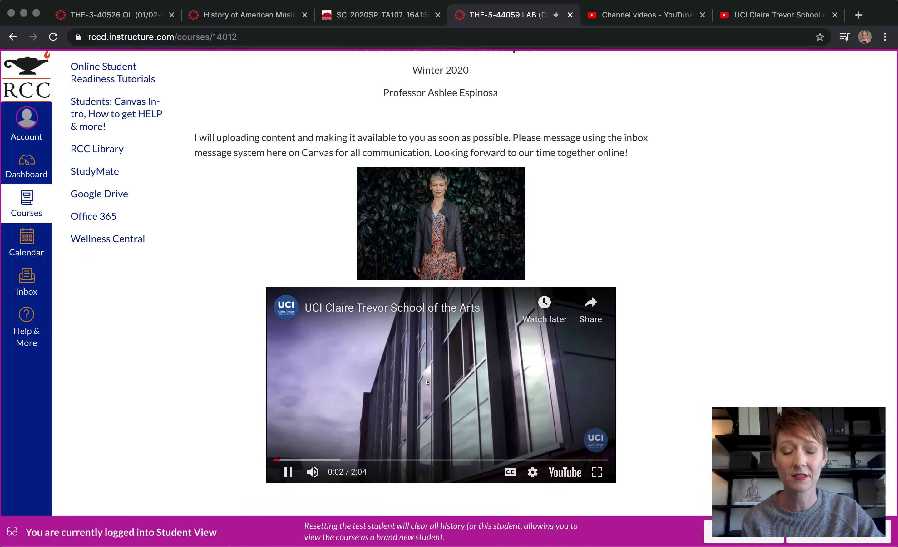
left_click(428, 382)
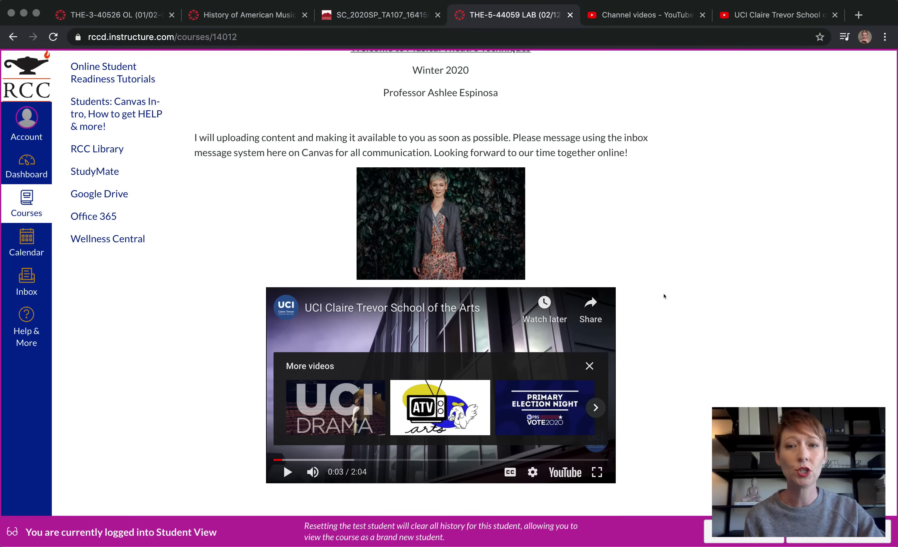
scroll(663, 297, "up", 6)
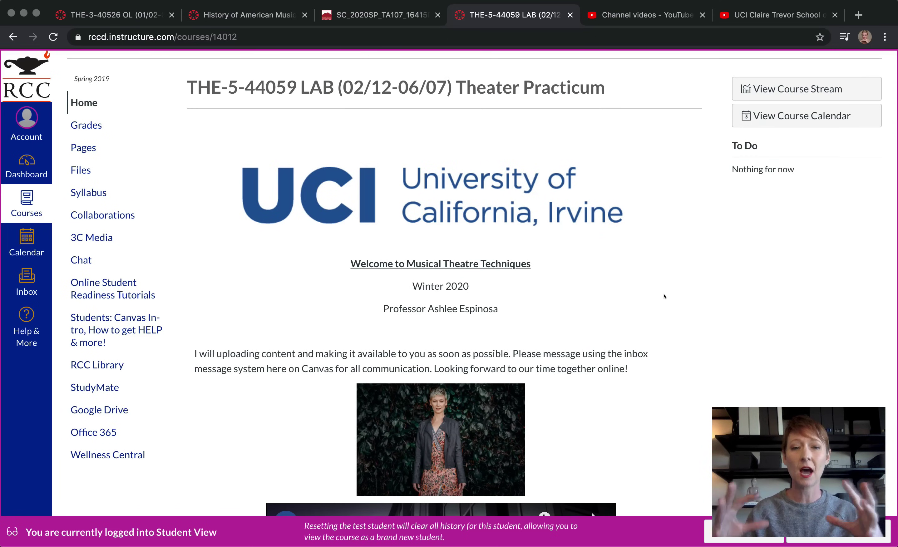
scroll(663, 296, "up", 2)
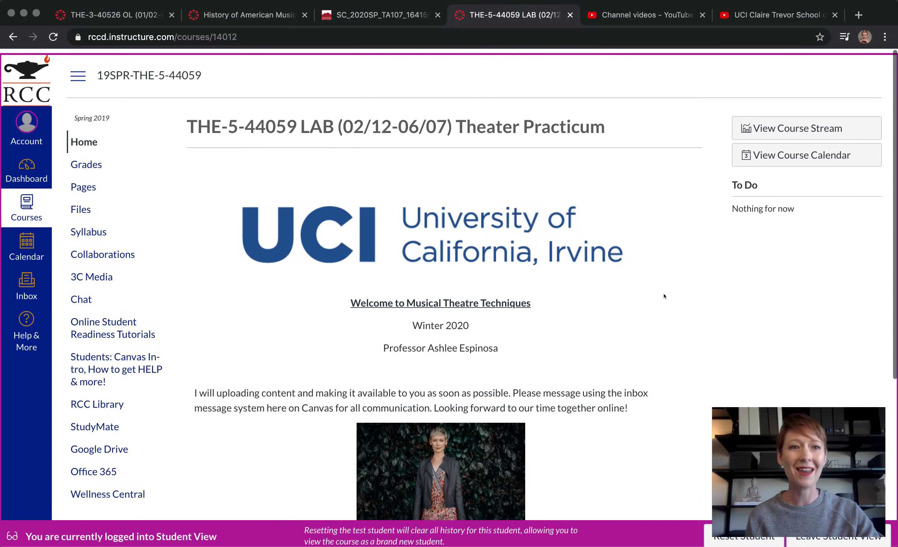
left_click(79, 137)
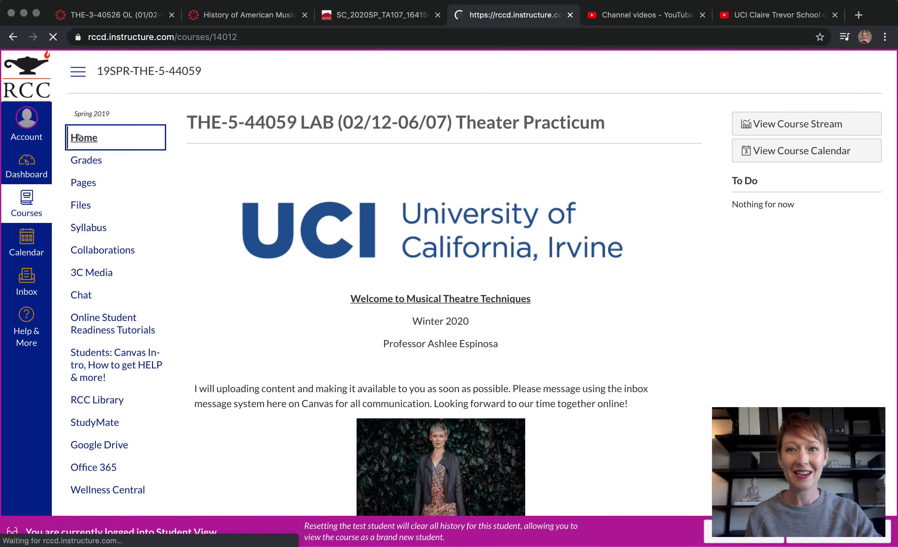